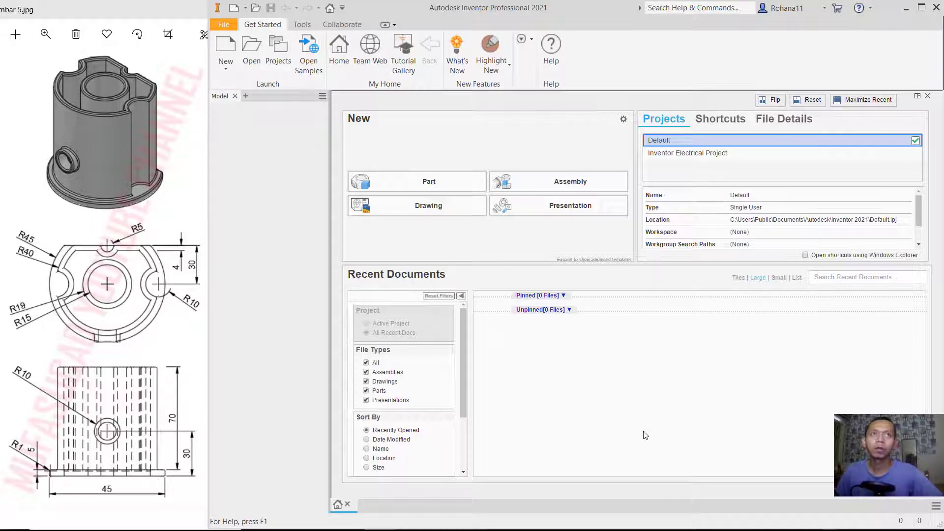
- Create a new part and set its document length unit to millimeter
left_click(449, 184)
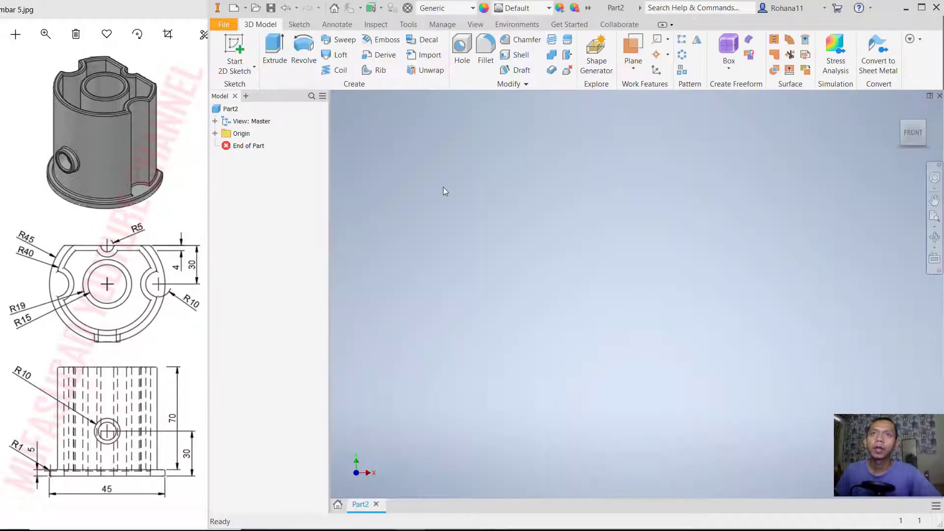
left_click(408, 27)
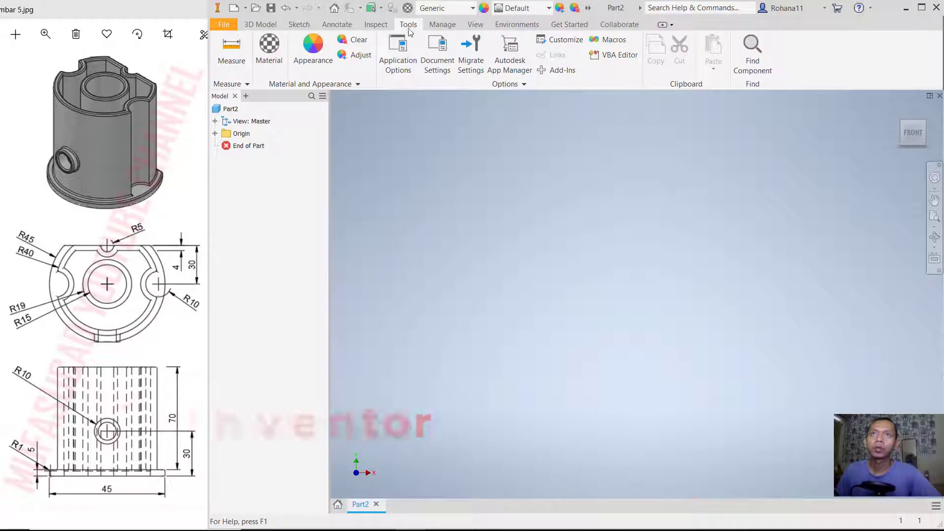
left_click(437, 65)
left_click(356, 115)
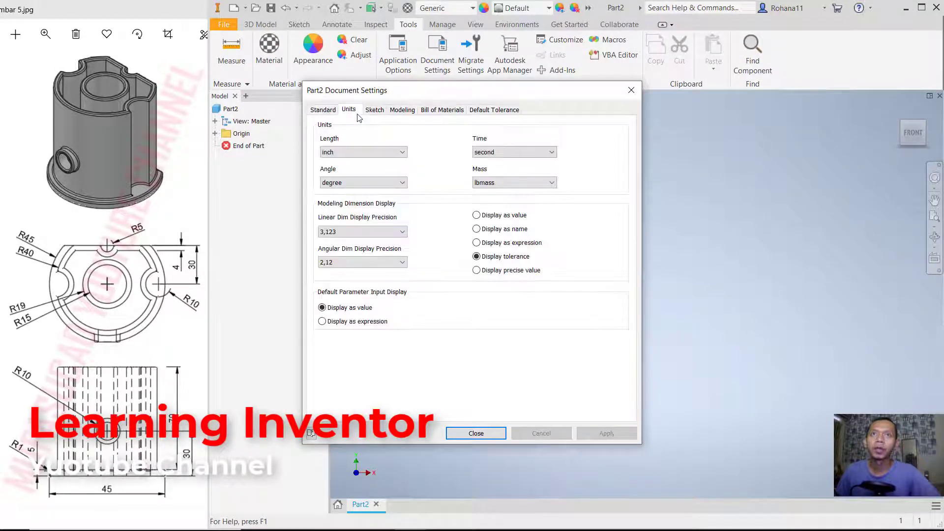
left_click(357, 152)
left_click(344, 181)
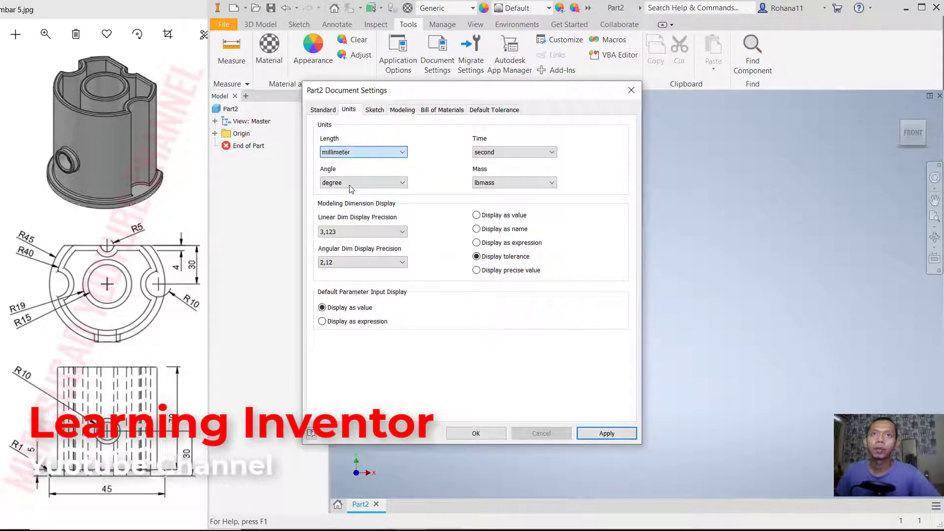
left_click(477, 432)
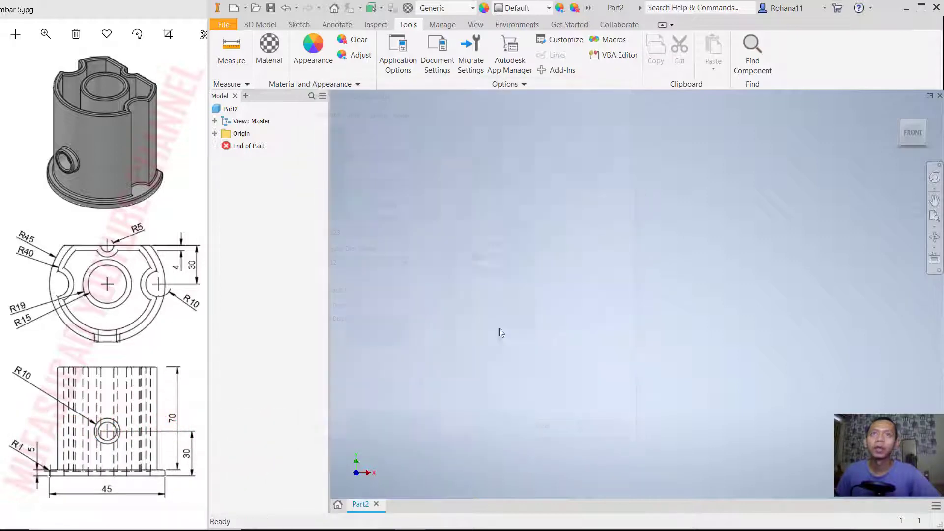
- Start a sketch on the XZ plane and draw a 90 mm diameter circle centred on the origin
left_click(264, 24)
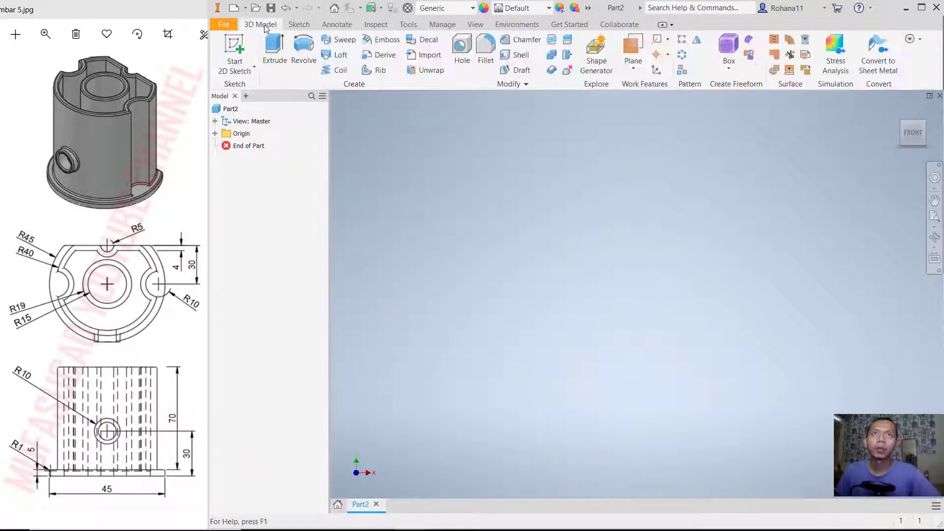
left_click(237, 45)
left_click(533, 296)
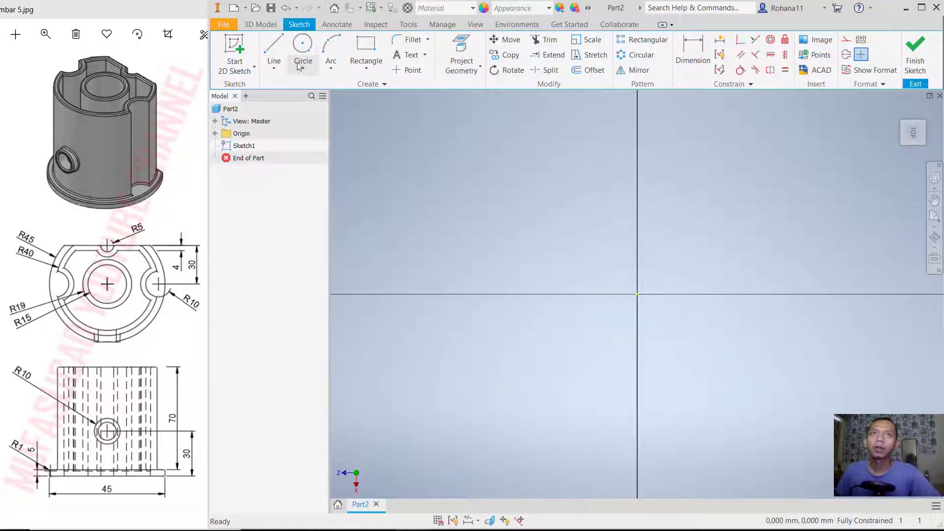
left_click(298, 65)
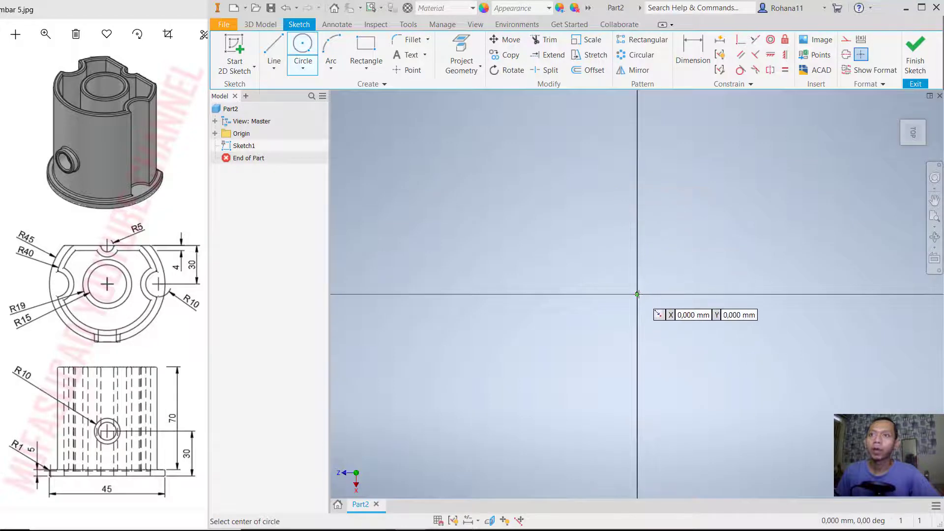
left_click(637, 294)
type("9")
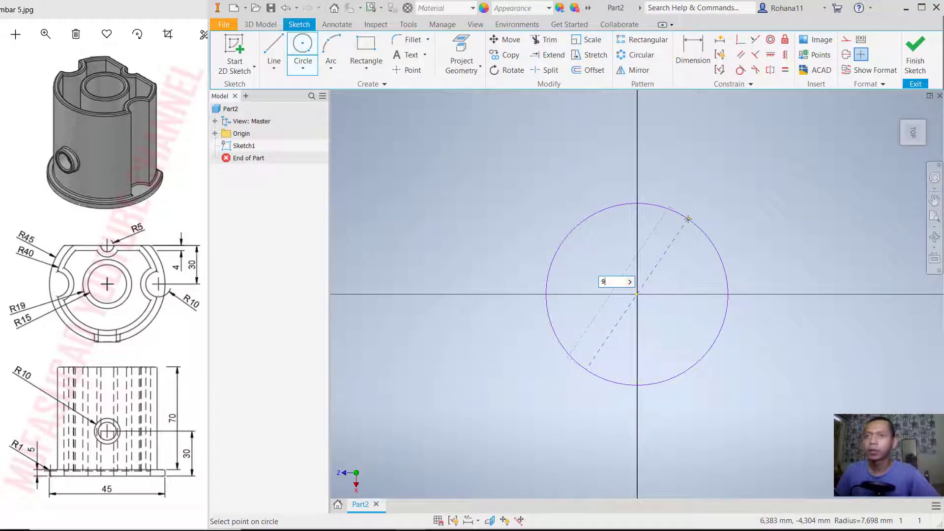
type("0")
key("Return")
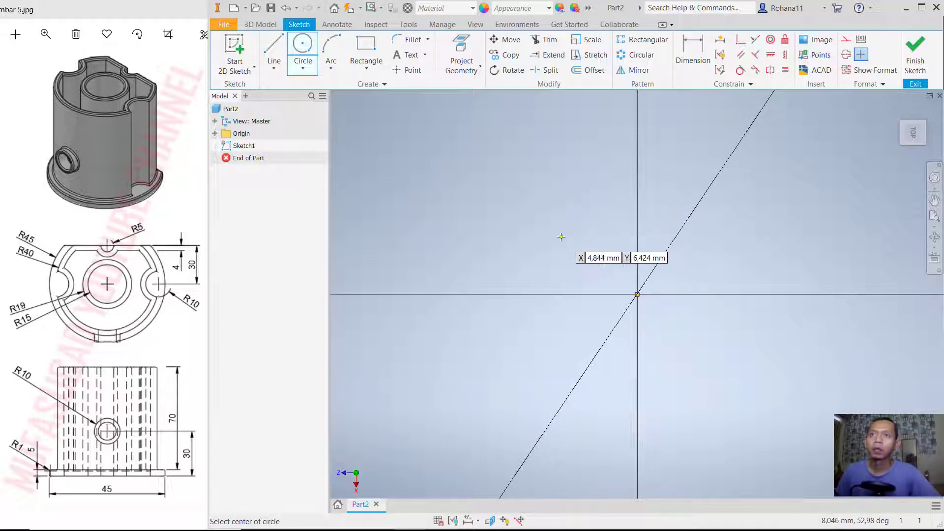
scroll(561, 237, "down", 3)
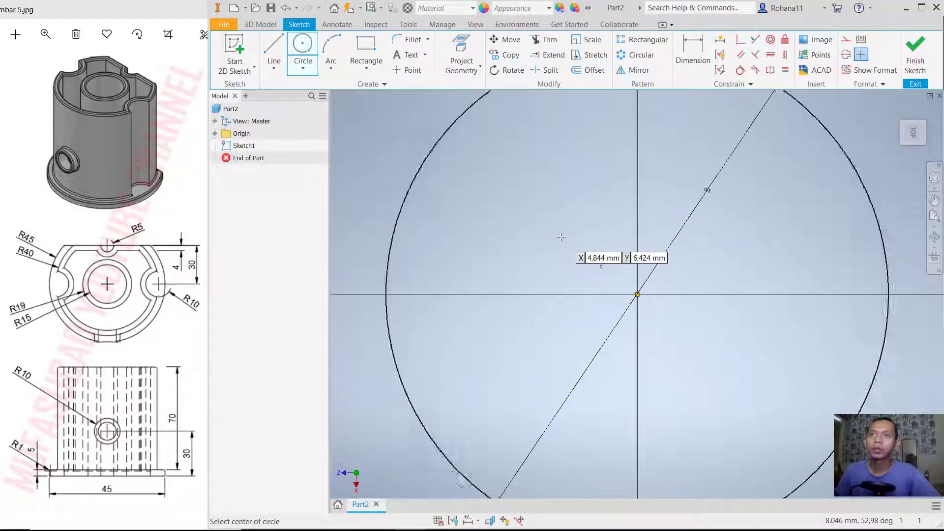
- Draw an 80 mm diameter circle concentric with the outer circle at the origin
left_click(637, 294)
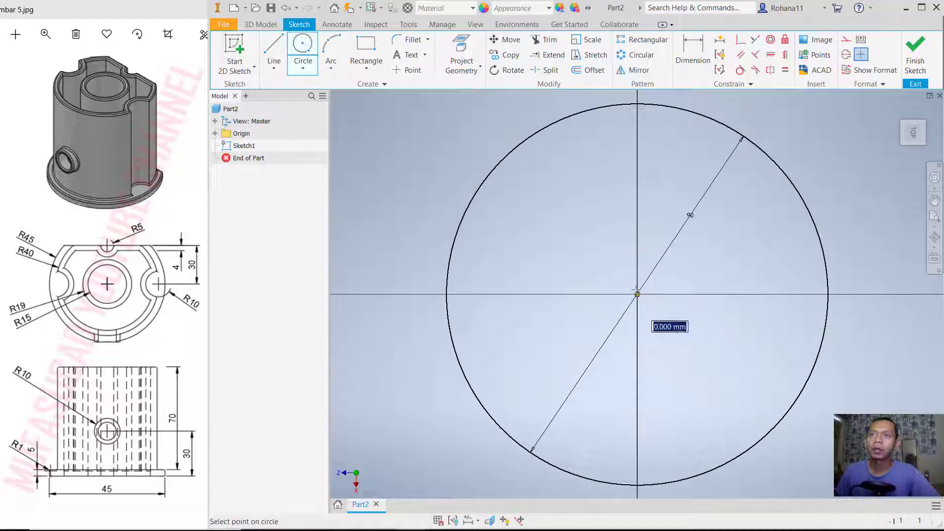
type("8")
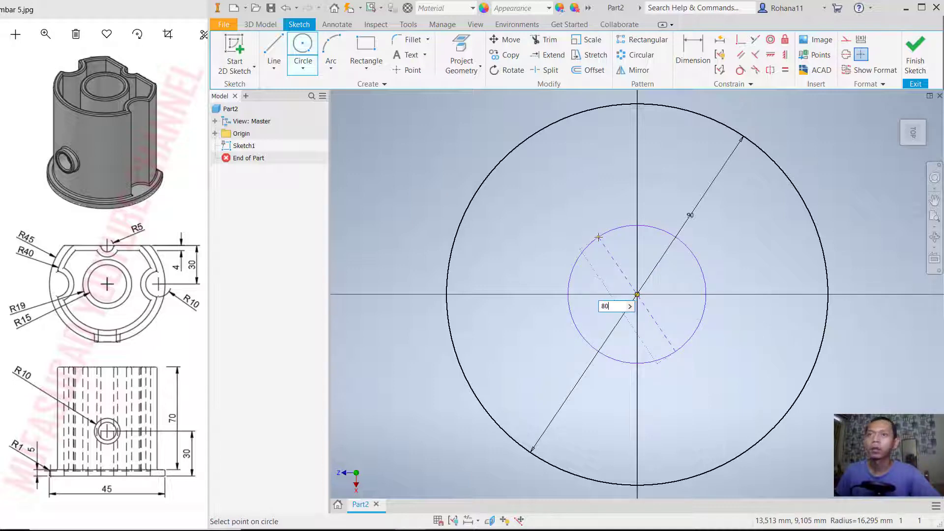
type("0")
key("Return")
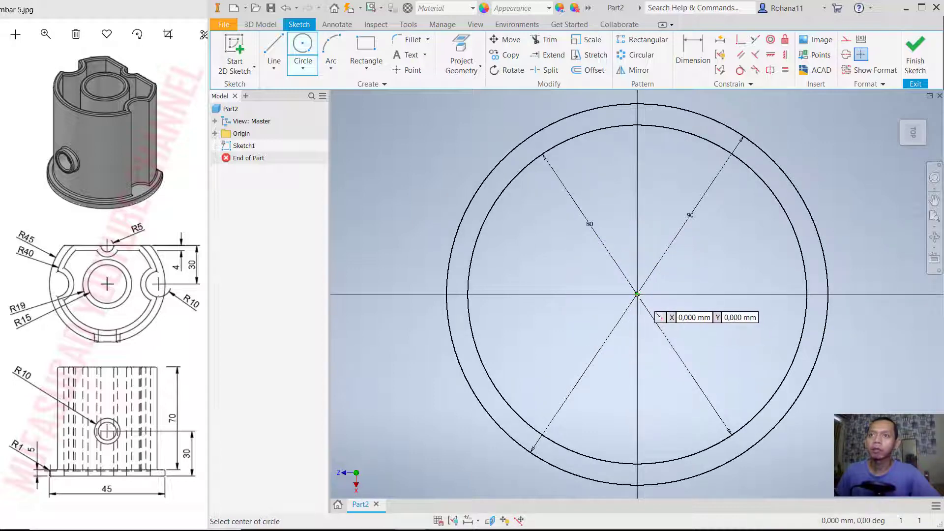
- Draw two smaller concentric circles at the origin with diameters of 38 mm and 30 mm
left_click(637, 295)
type("38")
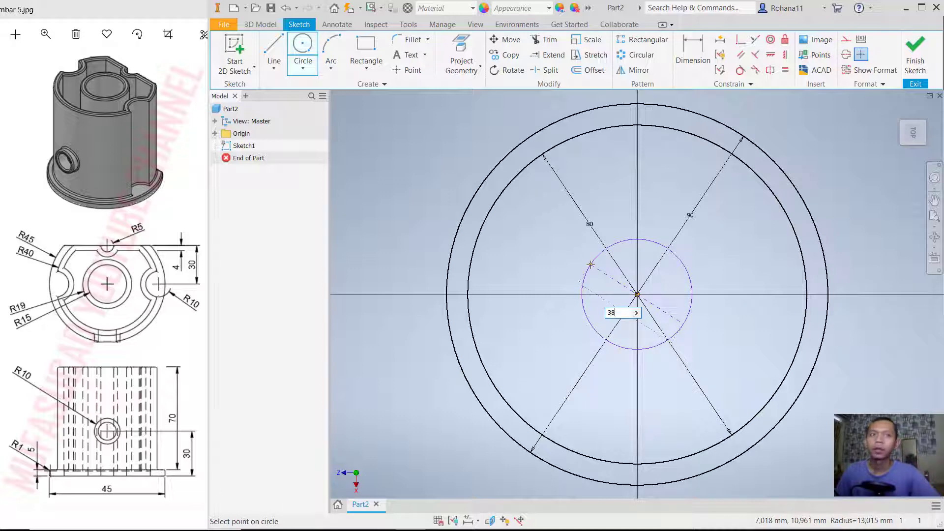
key("Return")
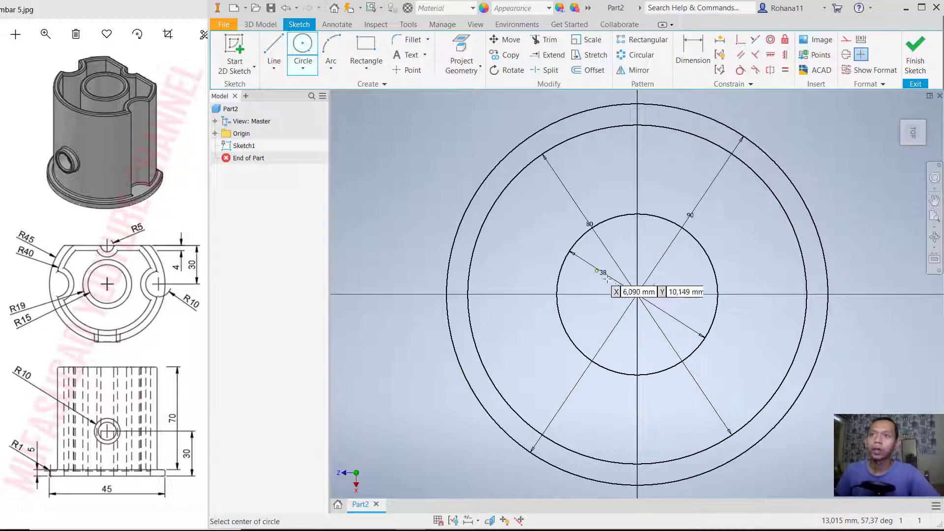
left_click(637, 294)
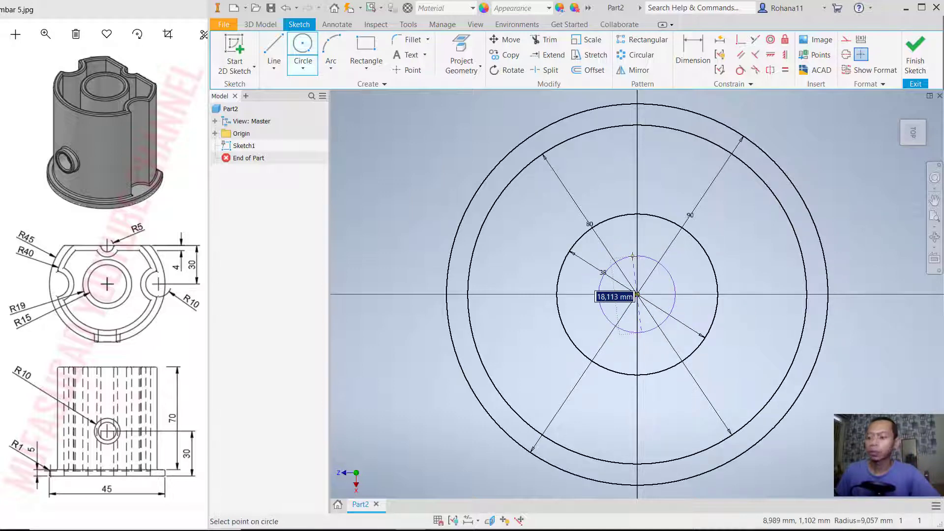
type("30,000")
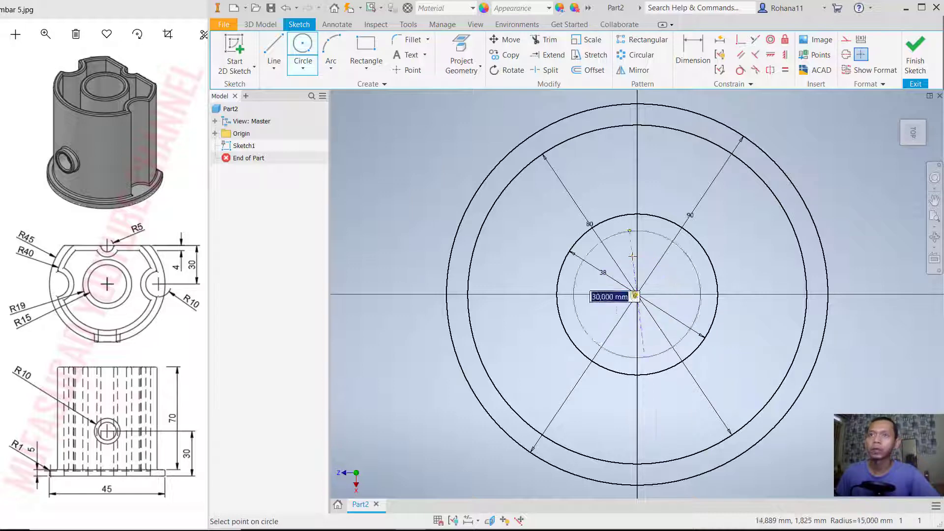
key("Return")
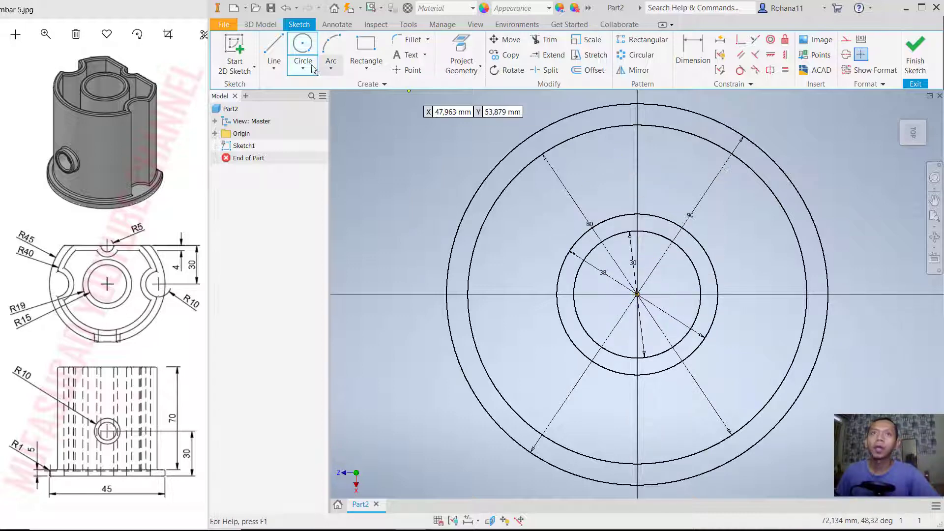
- Draw a horizontal line across the two outer circles above the centre and dimension it 30 mm from the origin
left_click(274, 51)
left_click(457, 167)
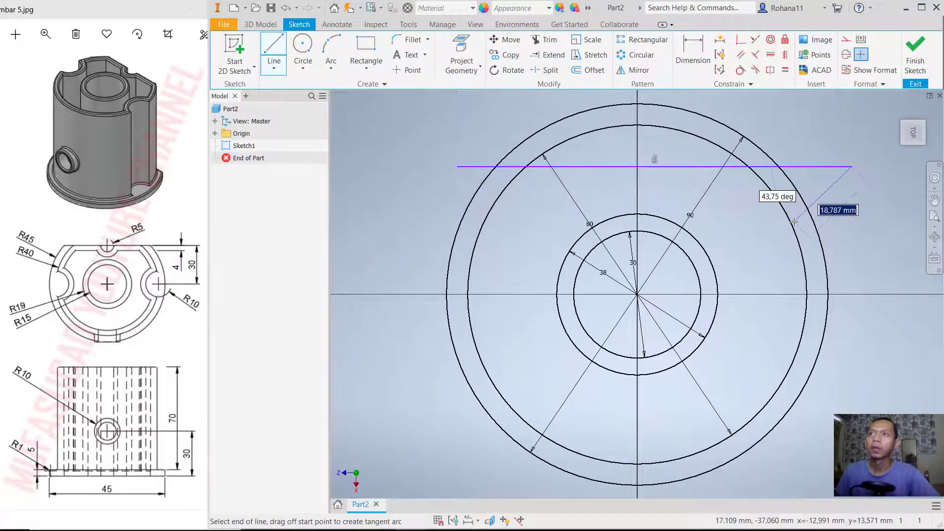
key("Escape")
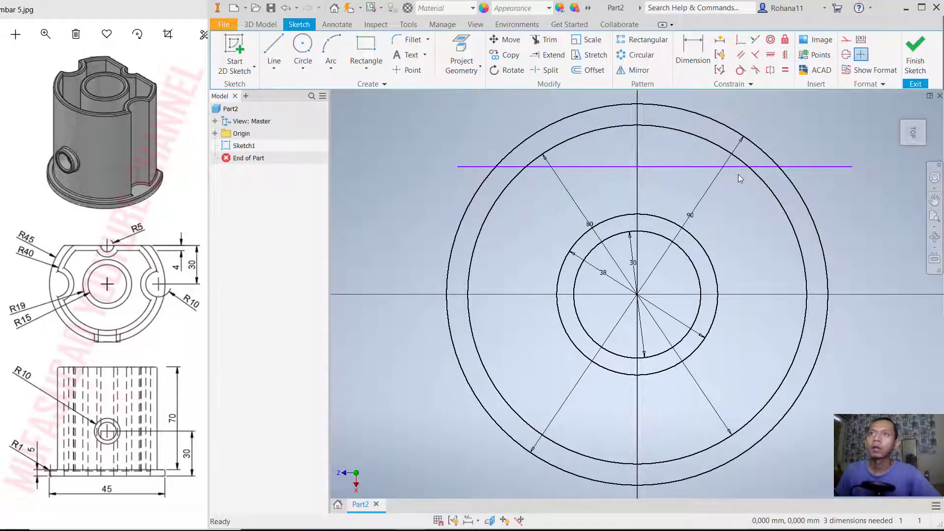
left_click(692, 52)
left_click(683, 167)
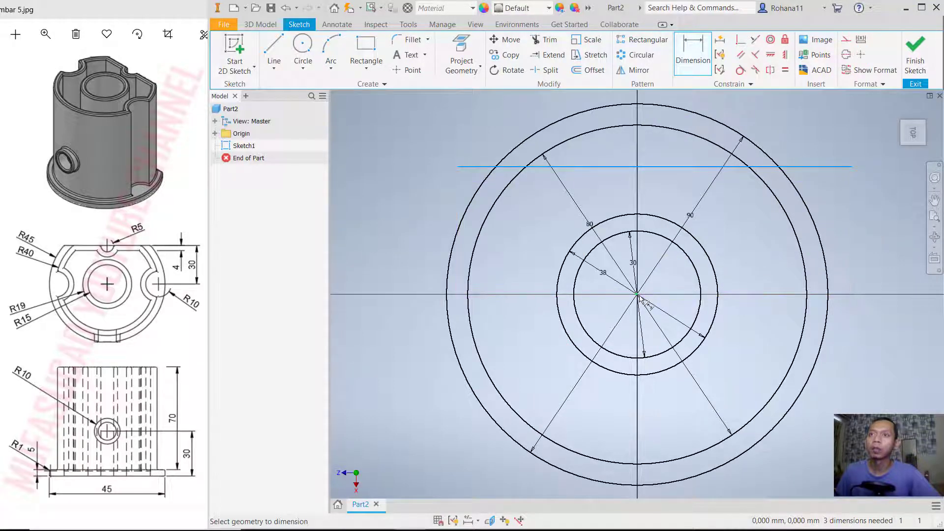
left_click(769, 237)
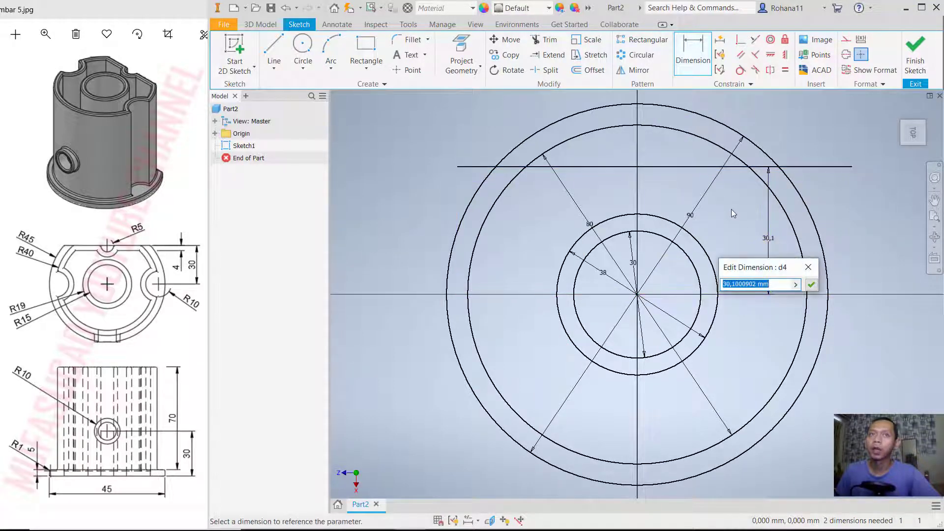
type("30")
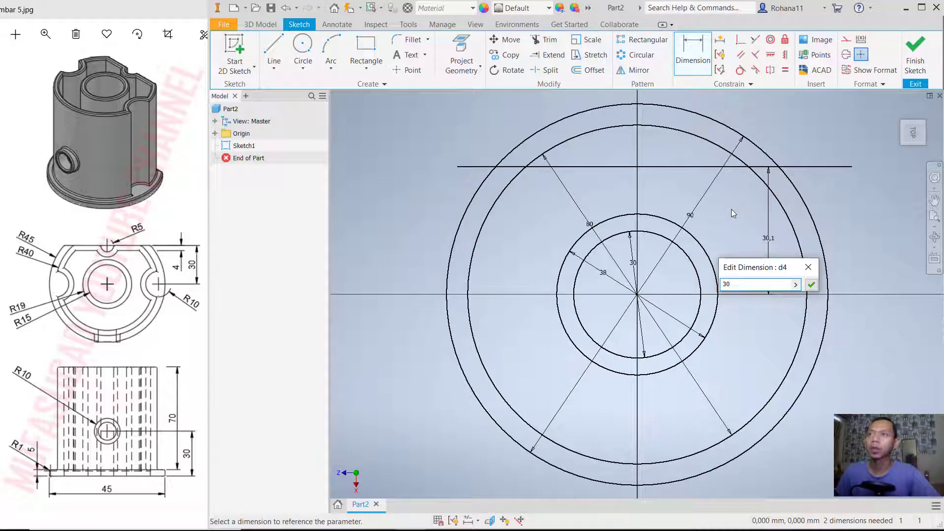
key("Return")
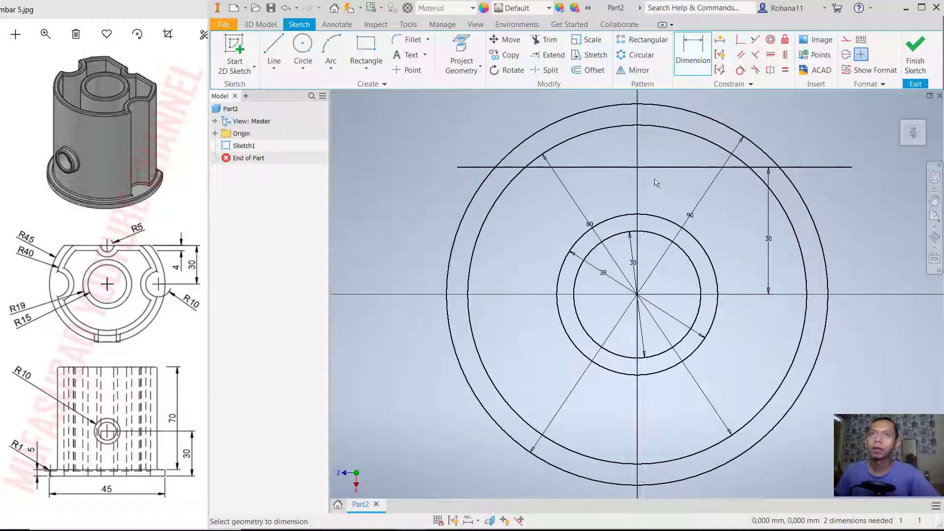
- Trim the arcs of the two outer circles above the horizontal line and the line's ends outside the outer circle
left_click(545, 39)
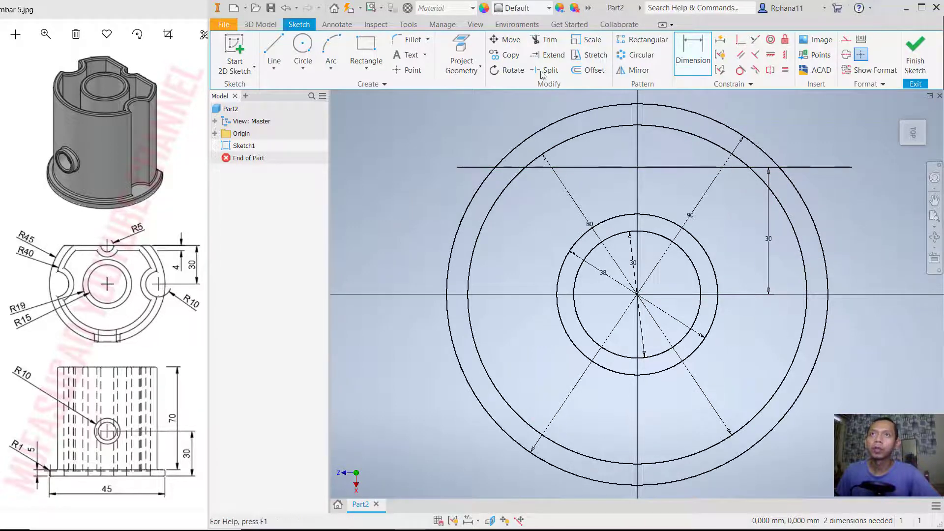
left_click(461, 167)
left_click_drag(534, 131, 607, 146)
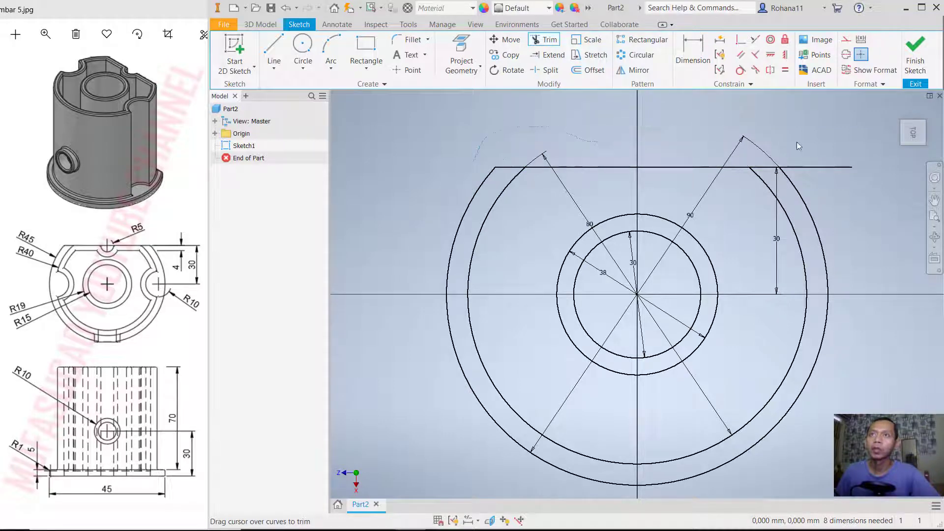
left_click(818, 169)
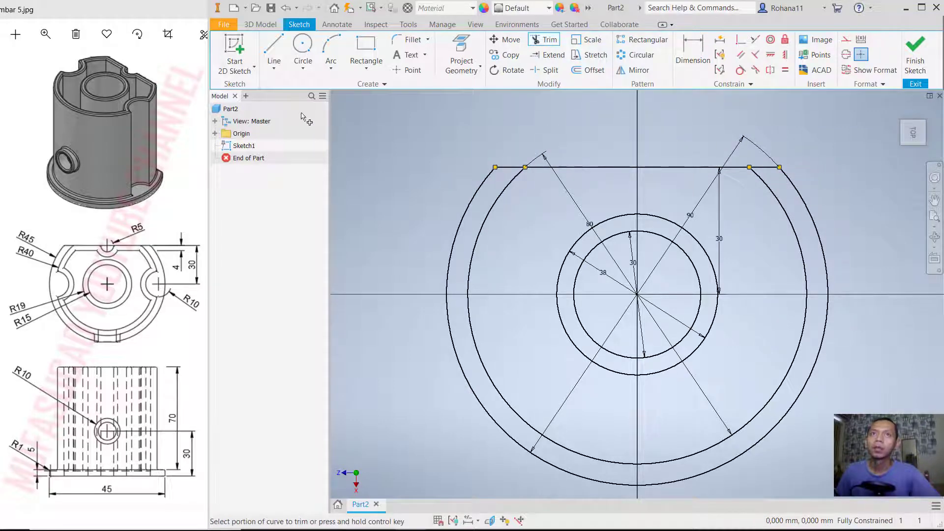
- Draw two 20 mm diameter circles centred where the 80 mm circle crosses the horizontal axis on either side
left_click(302, 49)
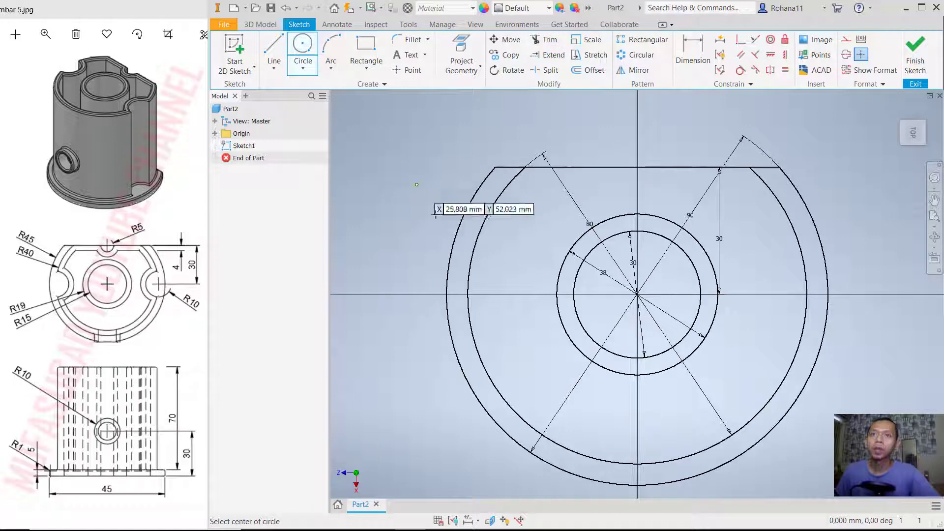
left_click(468, 294)
type("2")
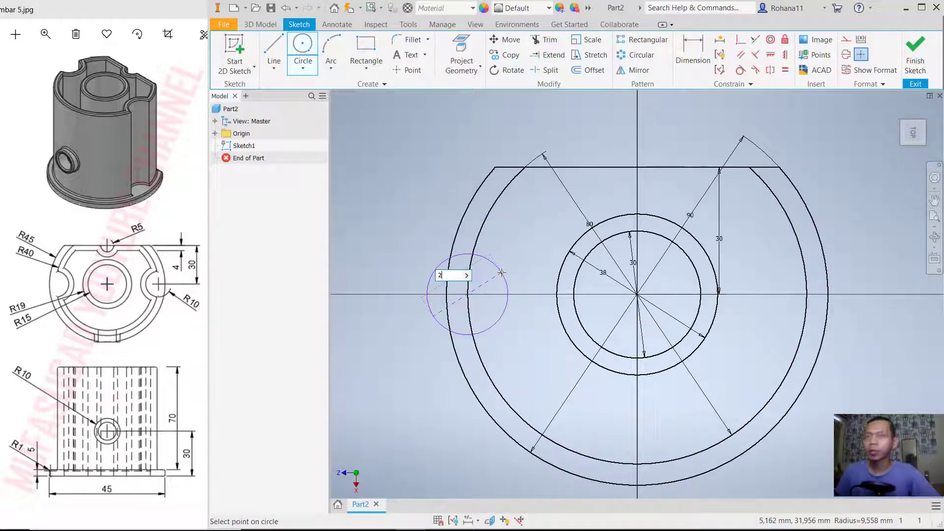
type("0")
key("Return")
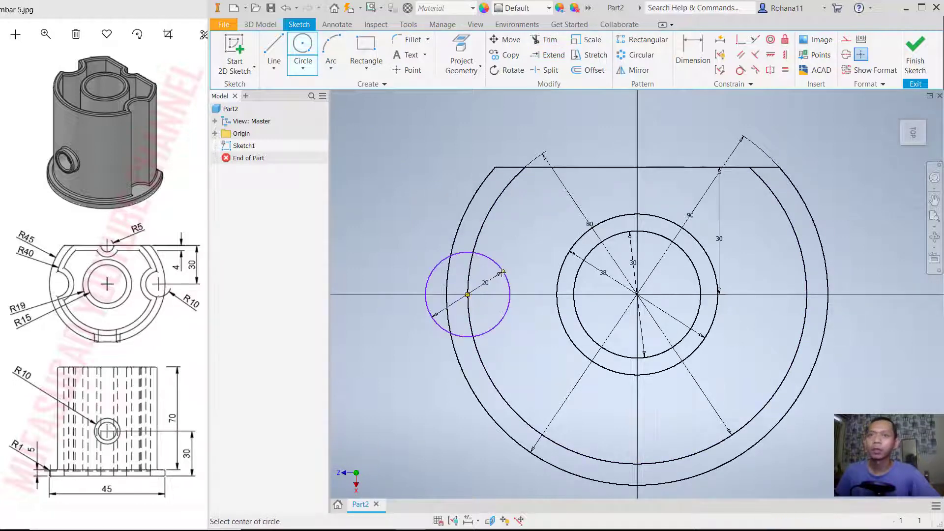
left_click(806, 294)
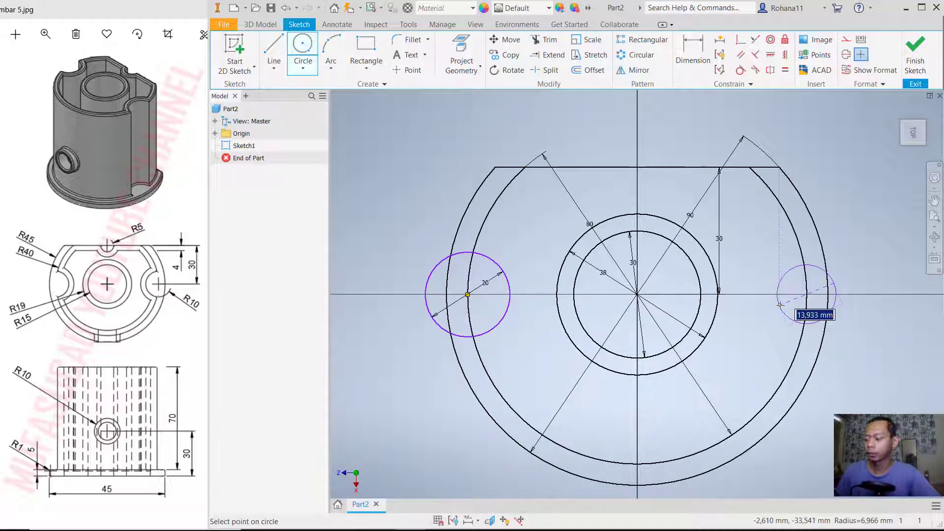
type("20")
key("Return")
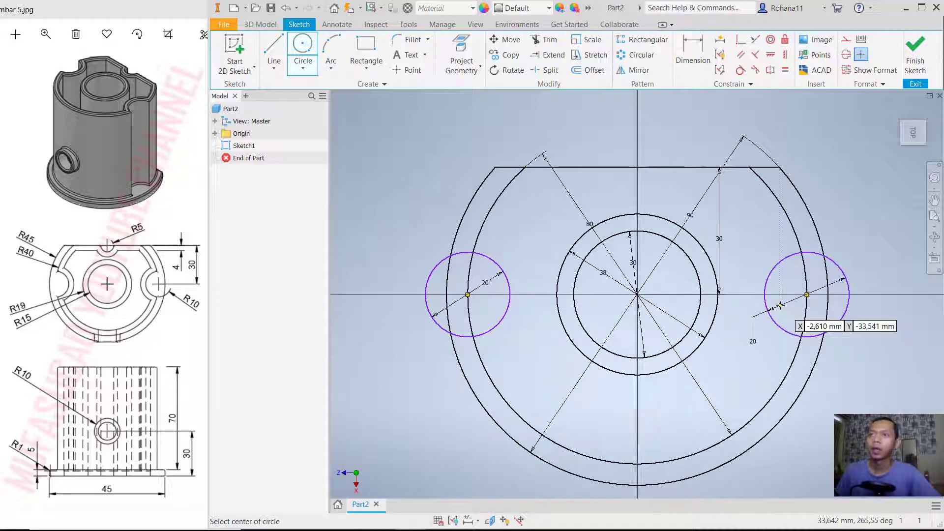
- Draw a 10 mm diameter circle centred on the midpoint of the horizontal flat line
left_click(637, 168)
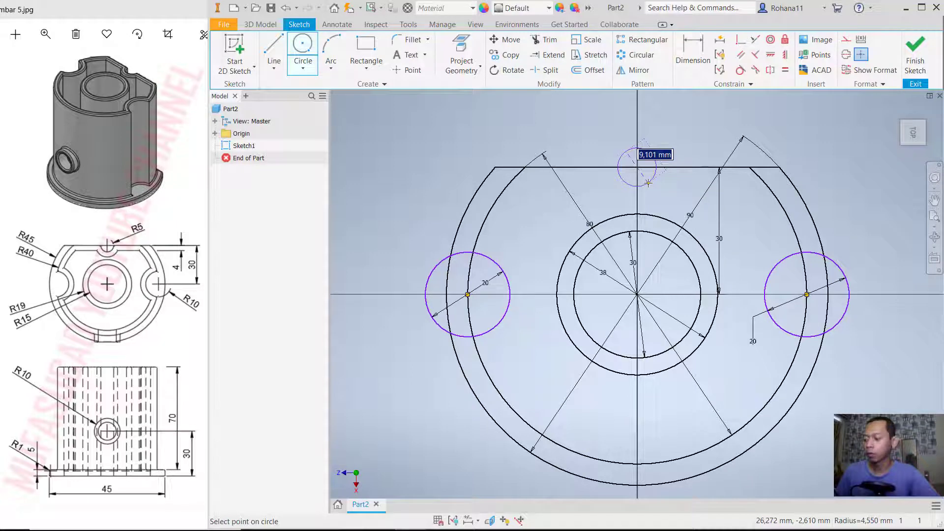
type("10")
key("Return")
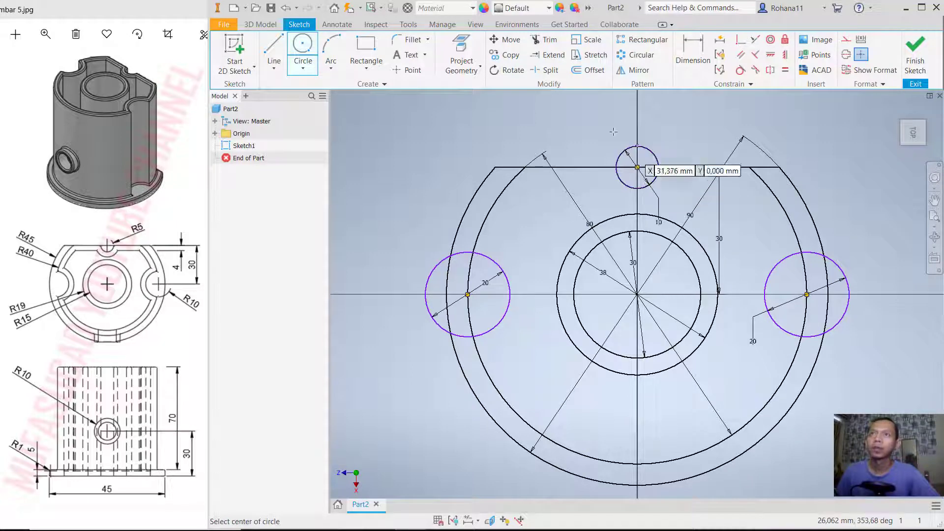
- Trim the two 20 mm circles, the 10 mm circle and the segments crossing them, leaving three inward notch arcs in the profile
left_click(541, 40)
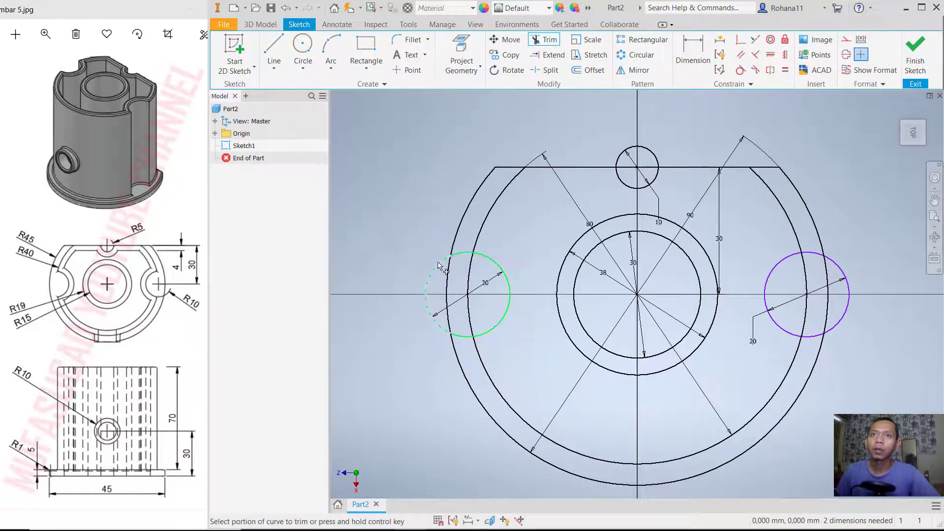
left_click(438, 268)
left_click(468, 305)
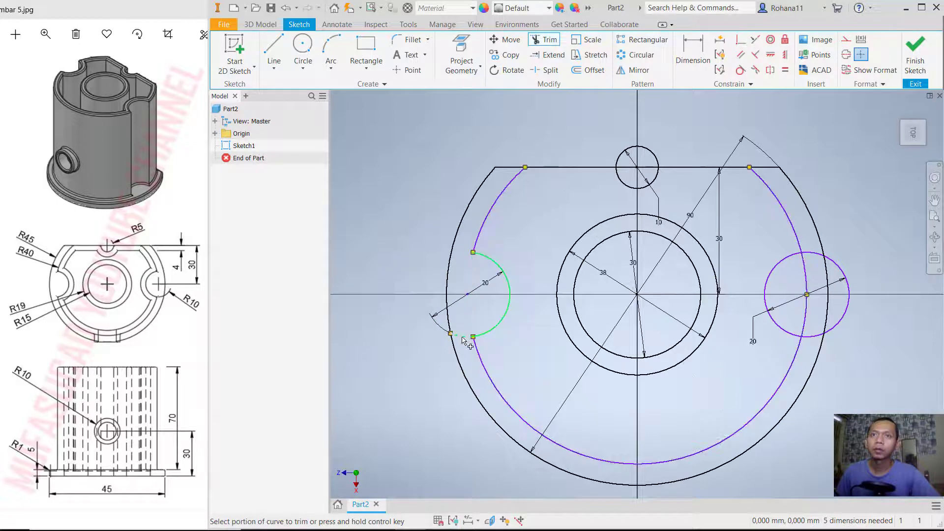
left_click(461, 336)
left_click(644, 157)
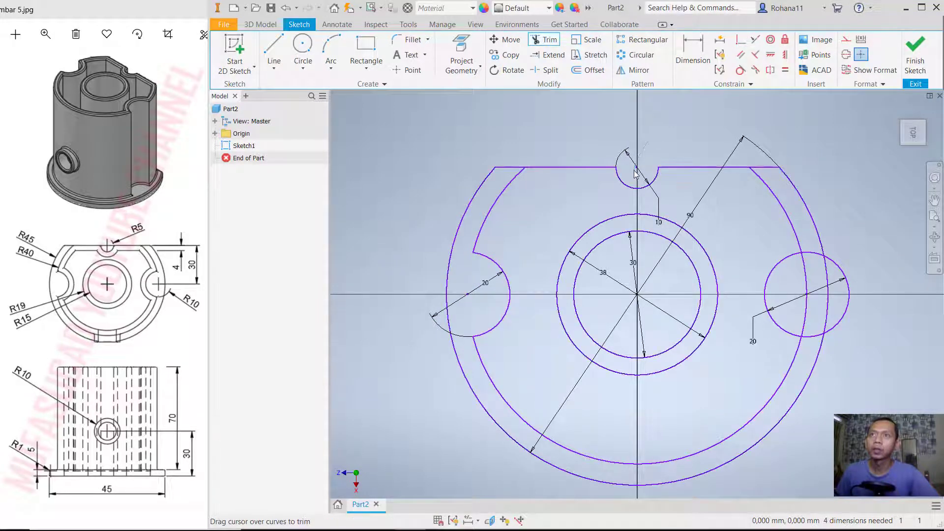
left_click(637, 168)
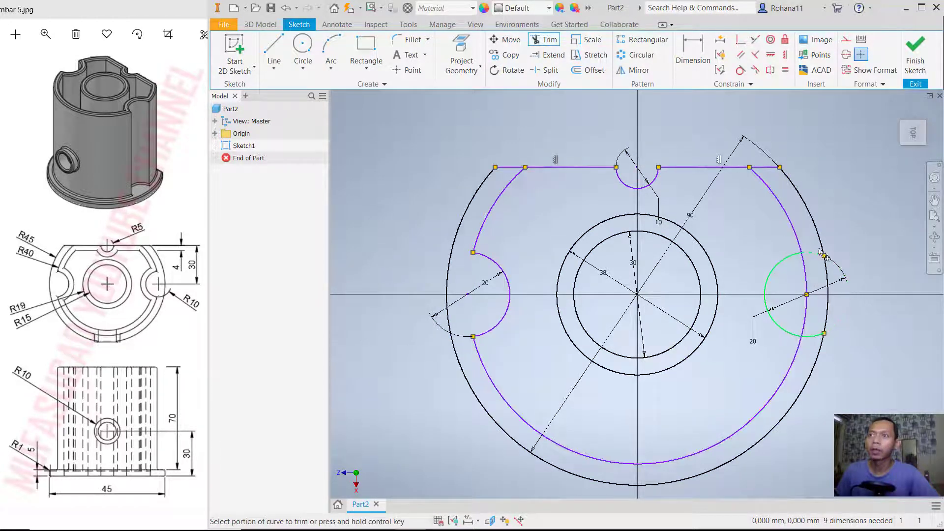
left_click(804, 311)
left_click(810, 342)
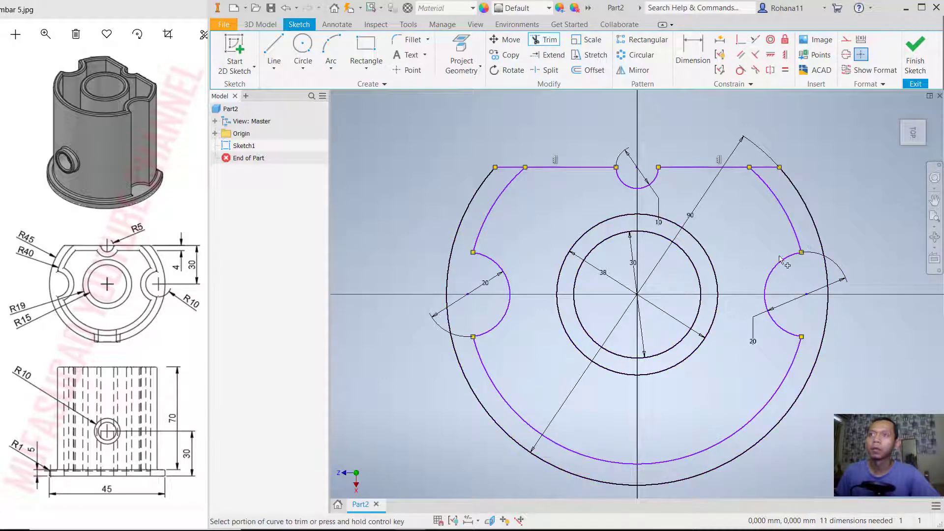
- Offset the notched 80 mm outline and the outer 90 mm outline with its flat edge inward by 4 mm each
left_click(595, 70)
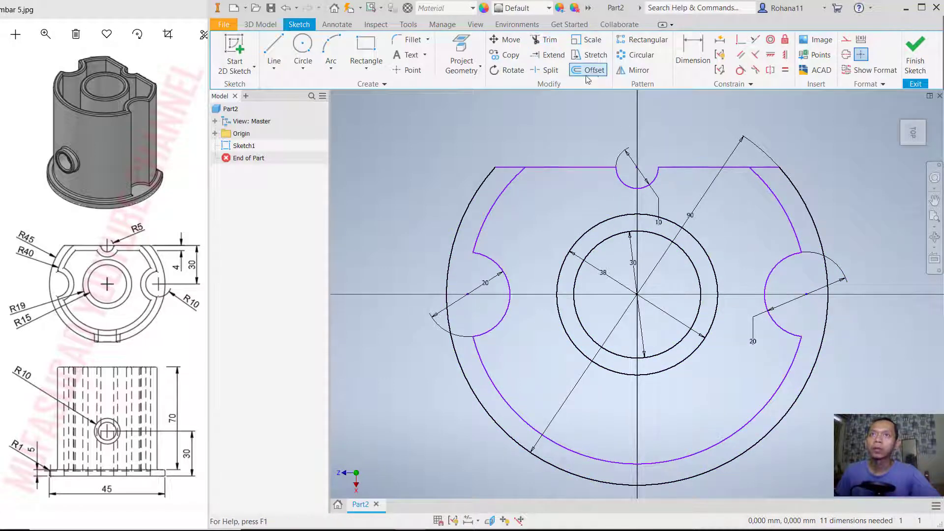
left_click(495, 205)
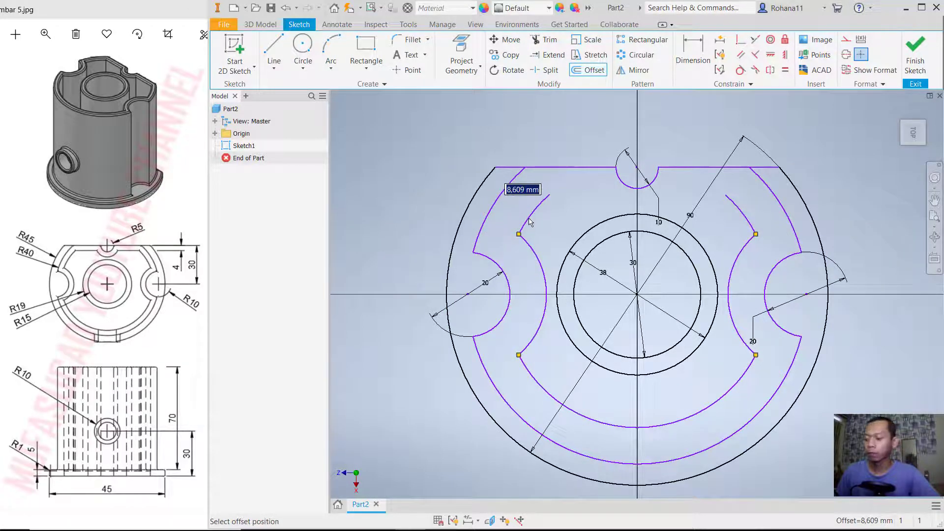
type("4")
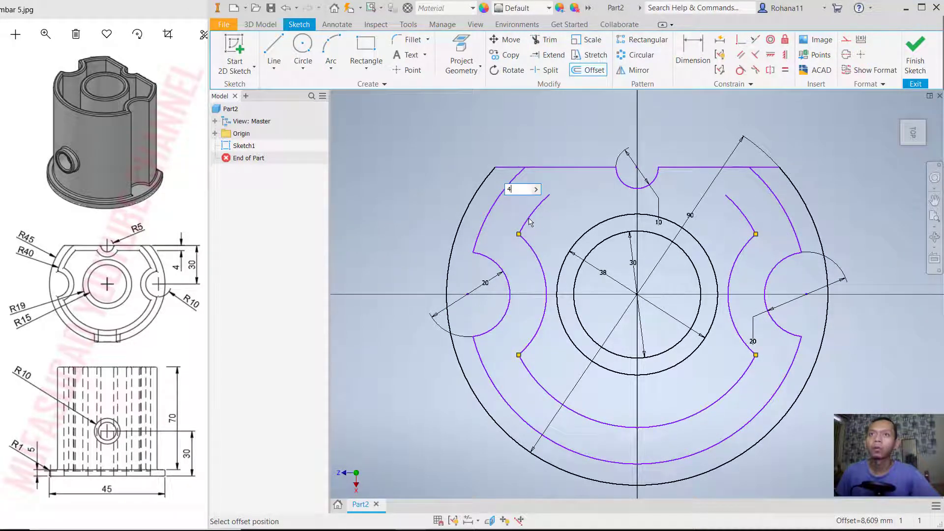
key("Return")
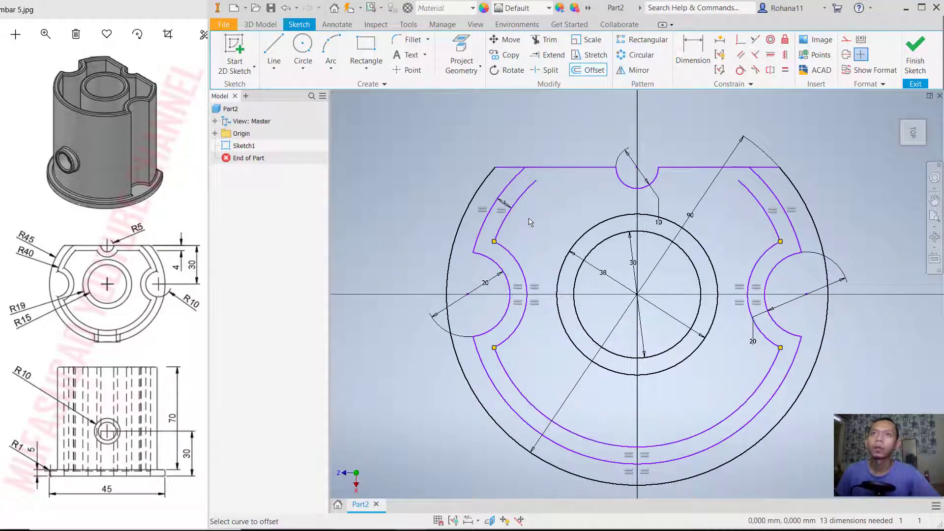
left_click(492, 183)
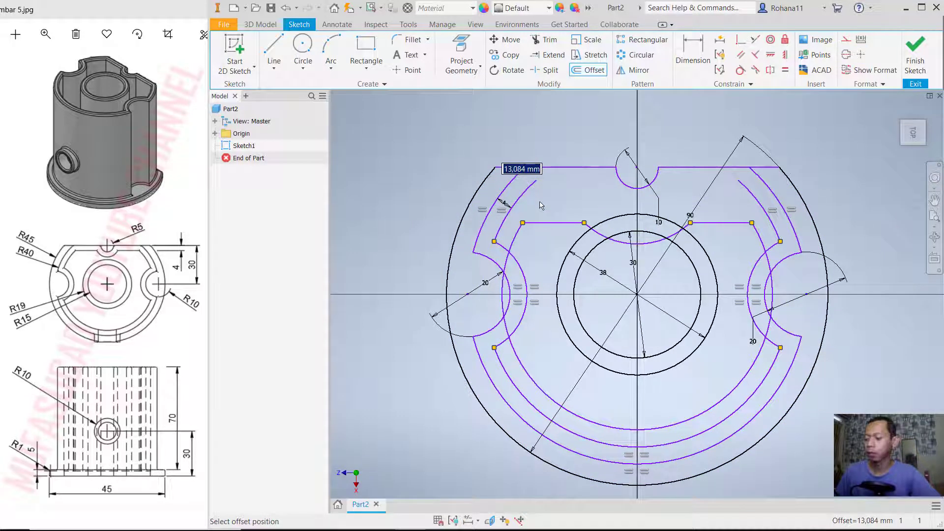
type("4")
key("Return")
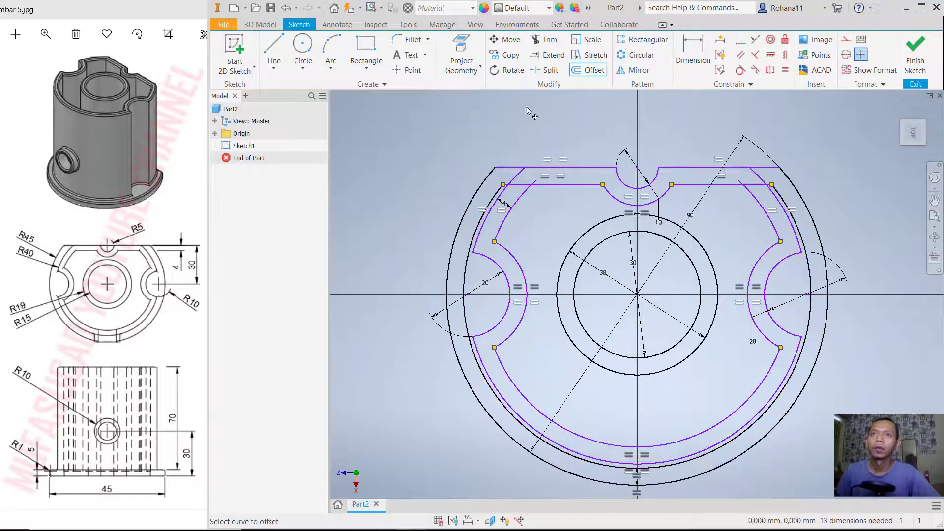
- Trim the overlapping ends of the offset lines and arcs at both upper corners of the inner wall outline
left_click(545, 39)
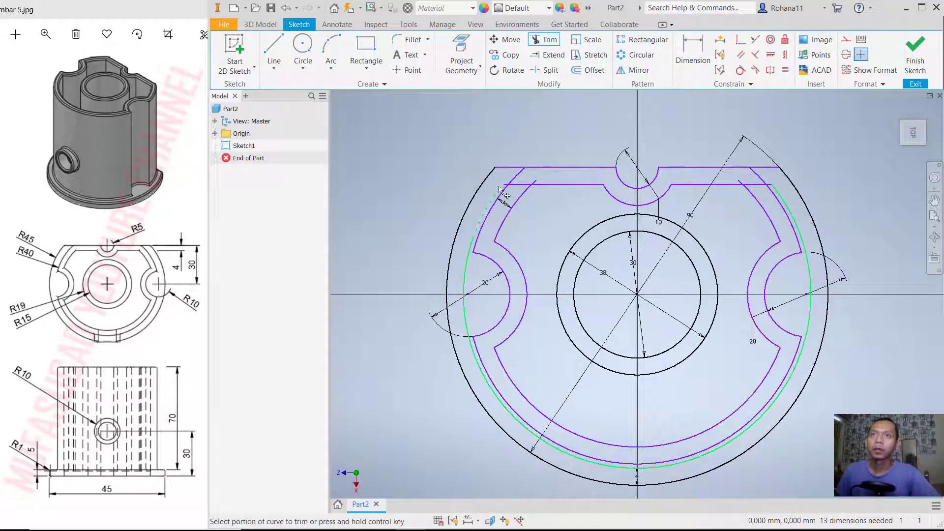
scroll(490, 186, "up", 5)
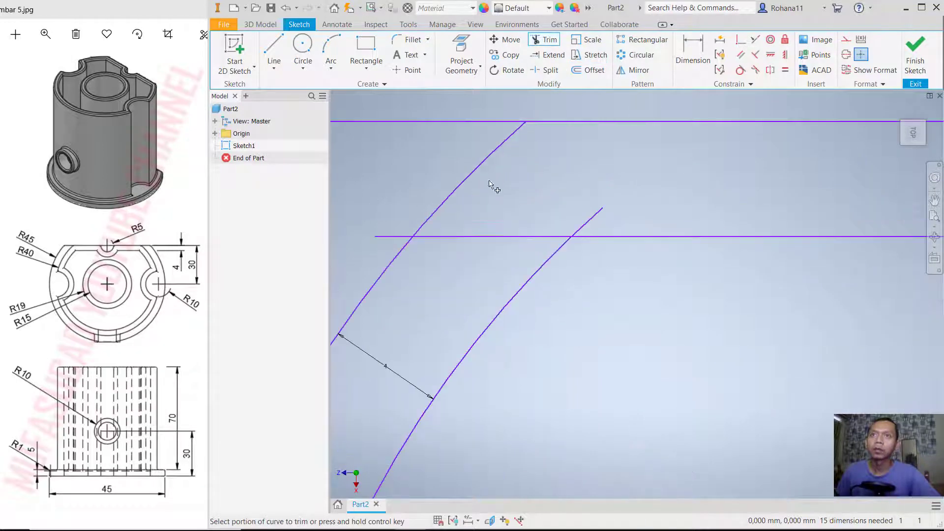
left_click(394, 236)
left_click(543, 236)
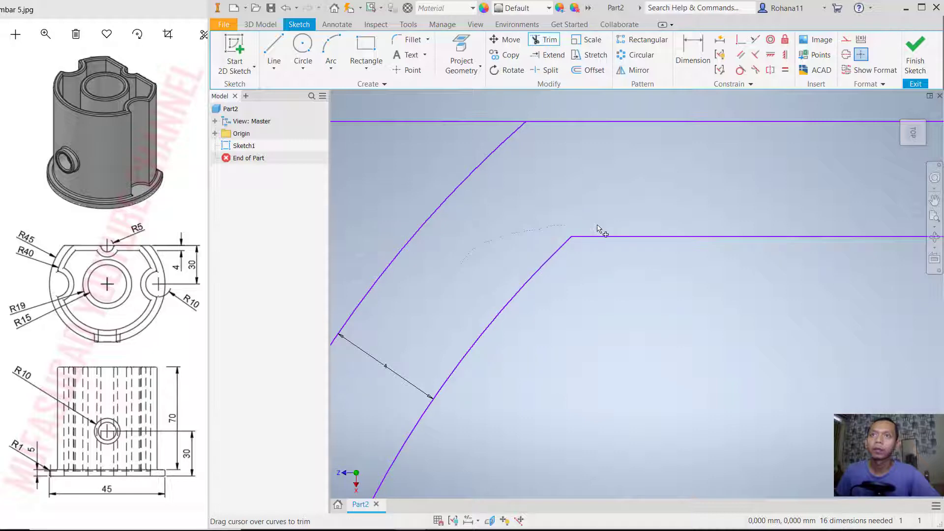
scroll(598, 228, "down", 6)
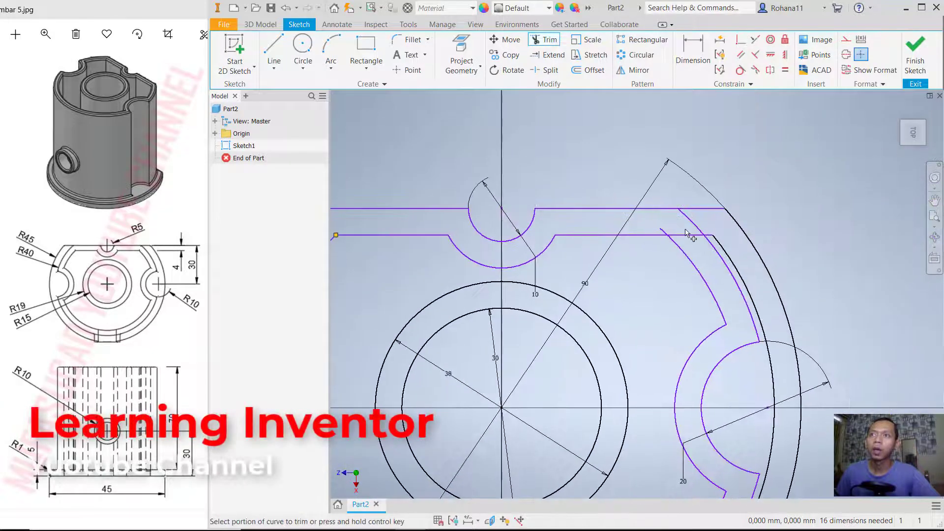
scroll(687, 233, "up", 5)
mouse_move(733, 266)
left_mouse_down()
mouse_move(634, 240)
mouse_move(779, 246)
left_mouse_up()
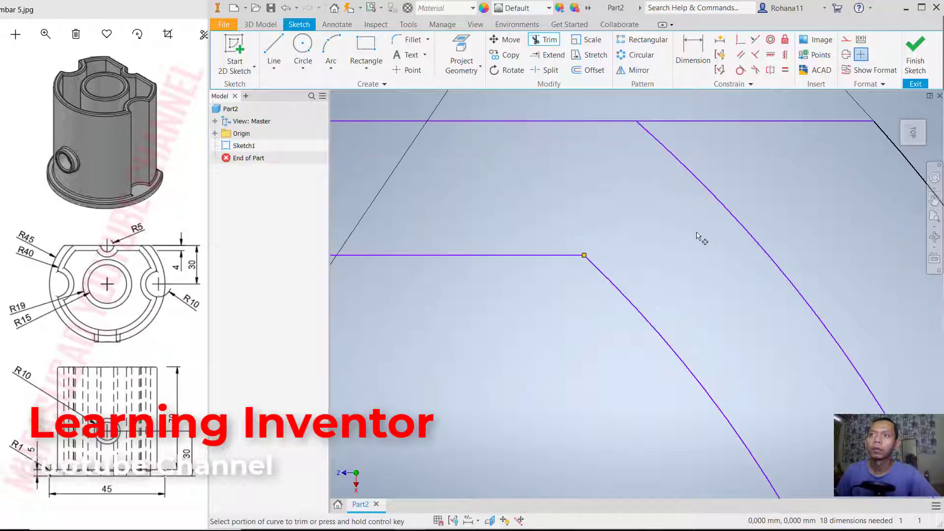
scroll(698, 237, "down", 5)
- Delete the leftover arc offset from the 90 mm outline and finish the sketch
key("Escape")
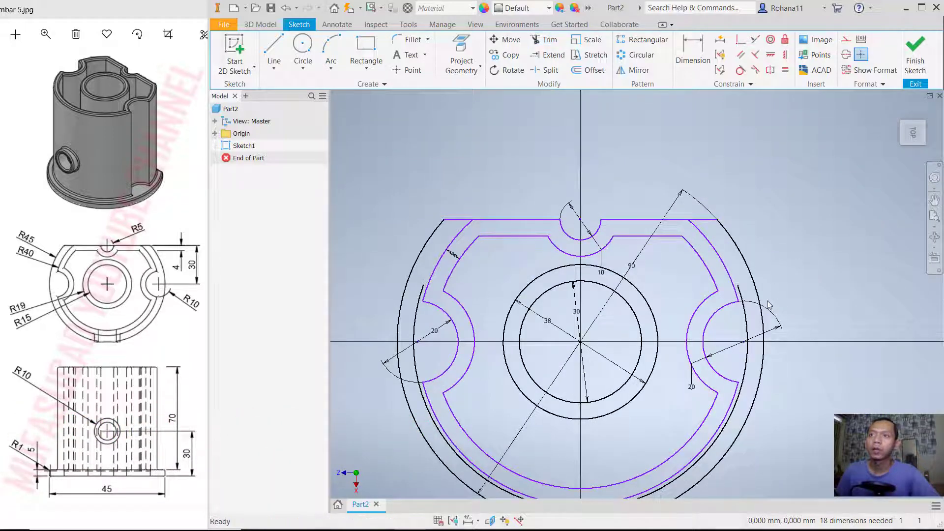
left_click(750, 324)
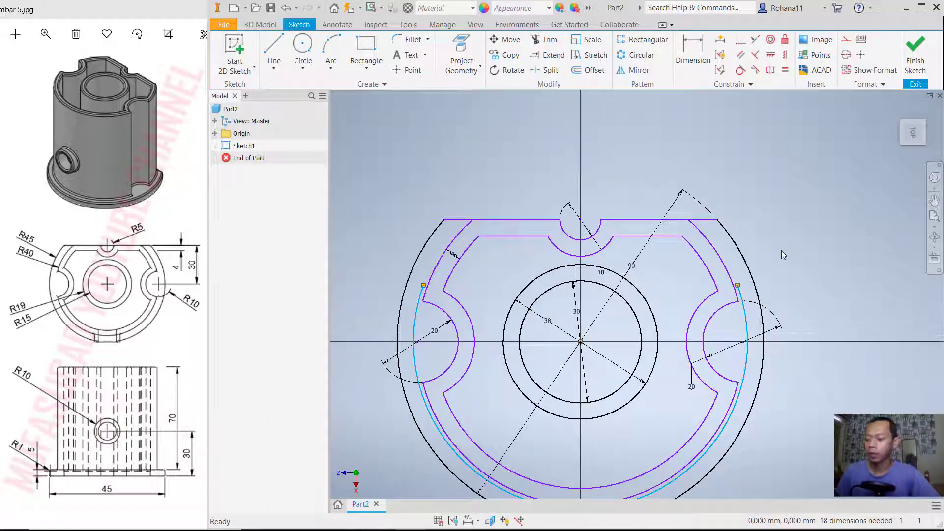
key("Delete")
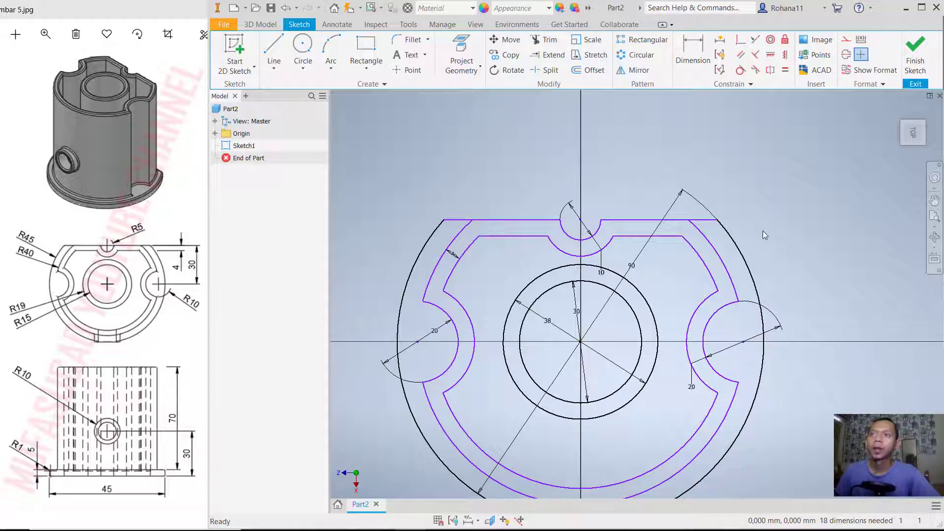
left_click(913, 62)
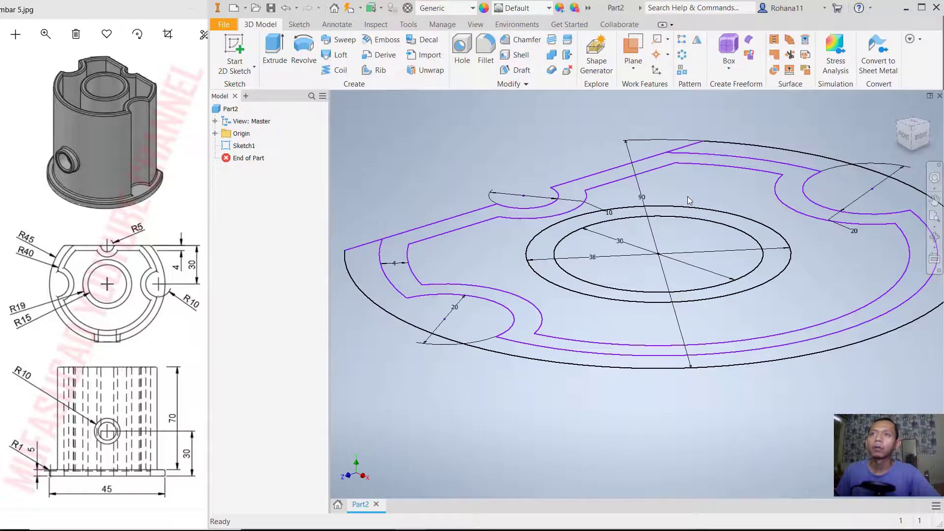
- Extrude the closed 4 mm thick notched wall profile upward by 75 mm
scroll(715, 198, "up", 1)
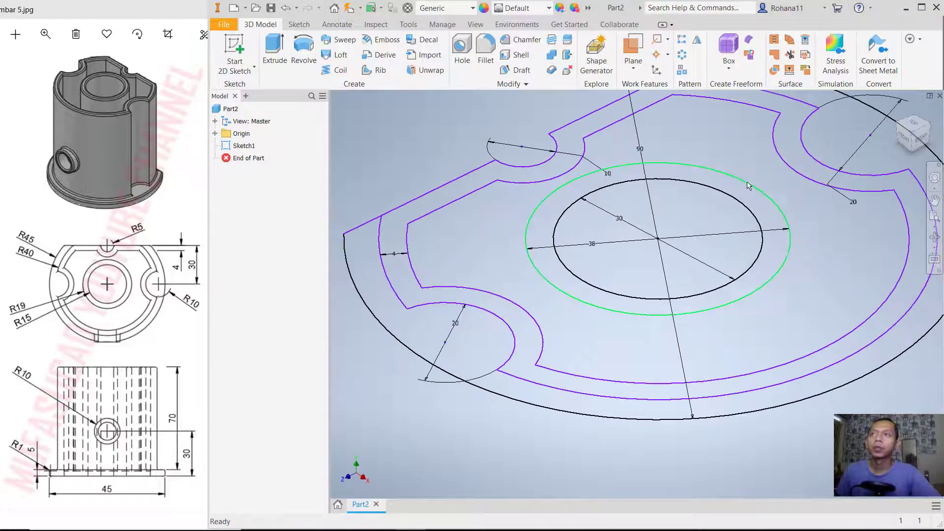
scroll(730, 216, "up", 1)
scroll(730, 207, "up", 2)
scroll(730, 208, "down", 3)
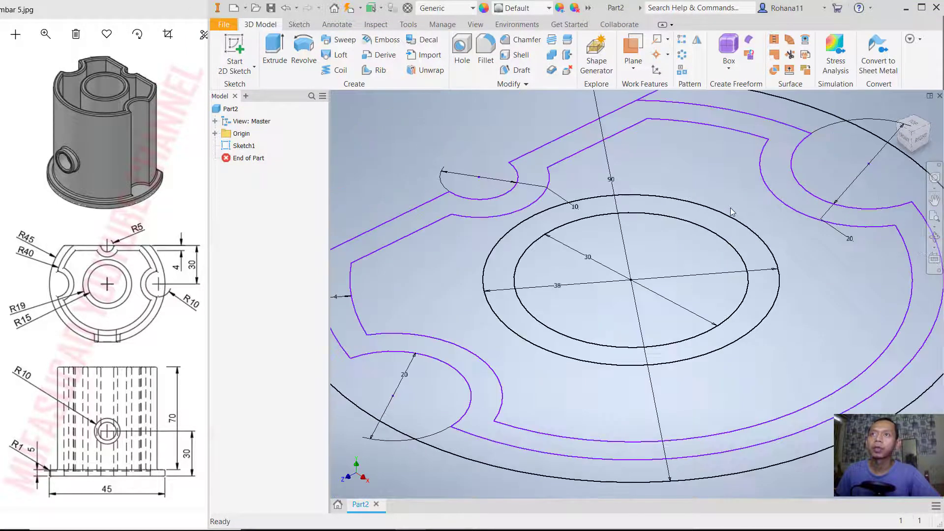
middle_click_drag(730, 208, 695, 239)
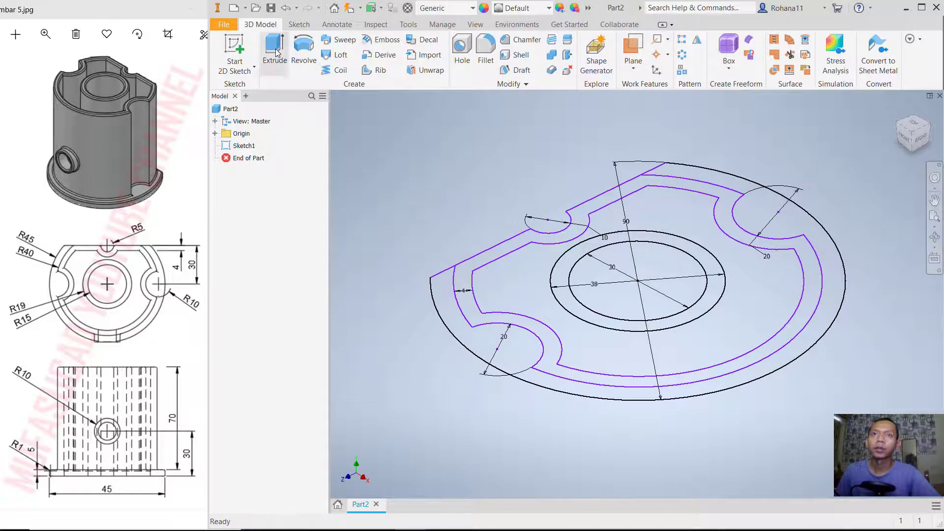
left_click(274, 52)
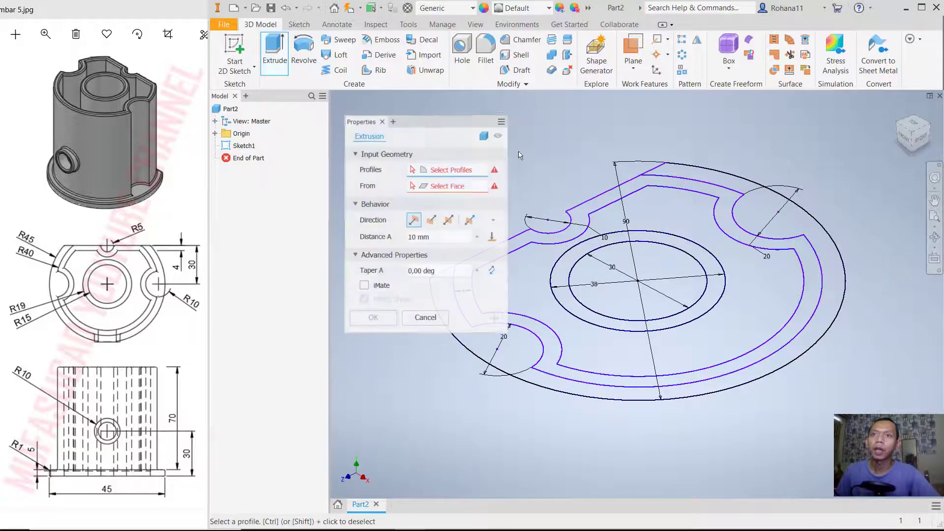
left_click(603, 203)
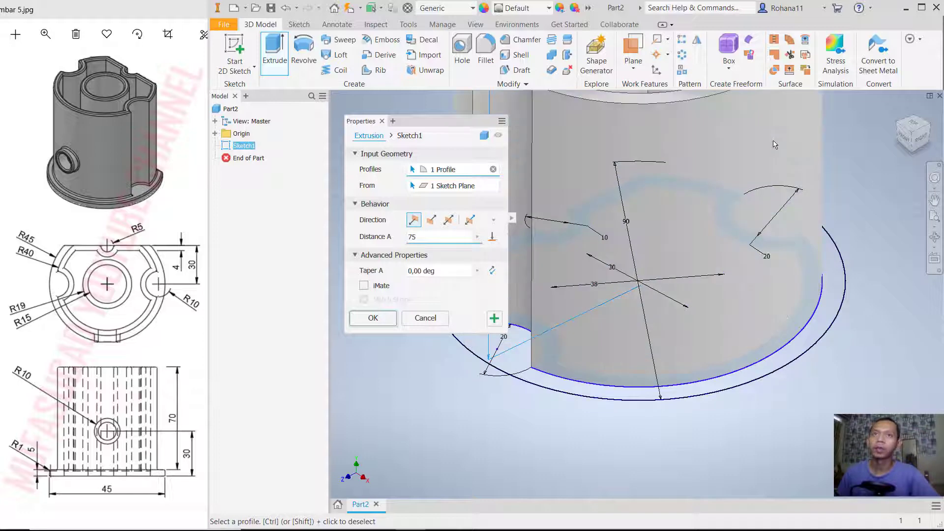
key("Return")
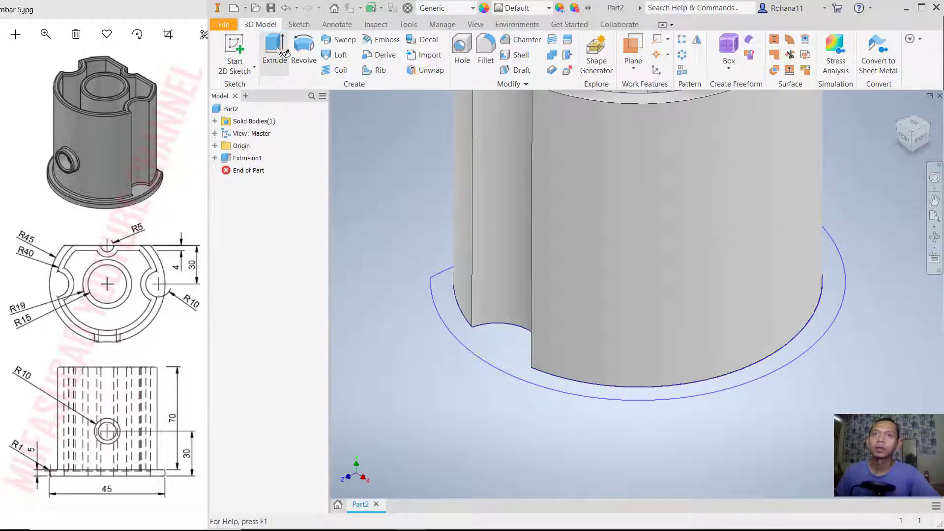
- Make Sketch1 under the wall extrusion visible again so its remaining profiles can be reused
left_click(235, 54)
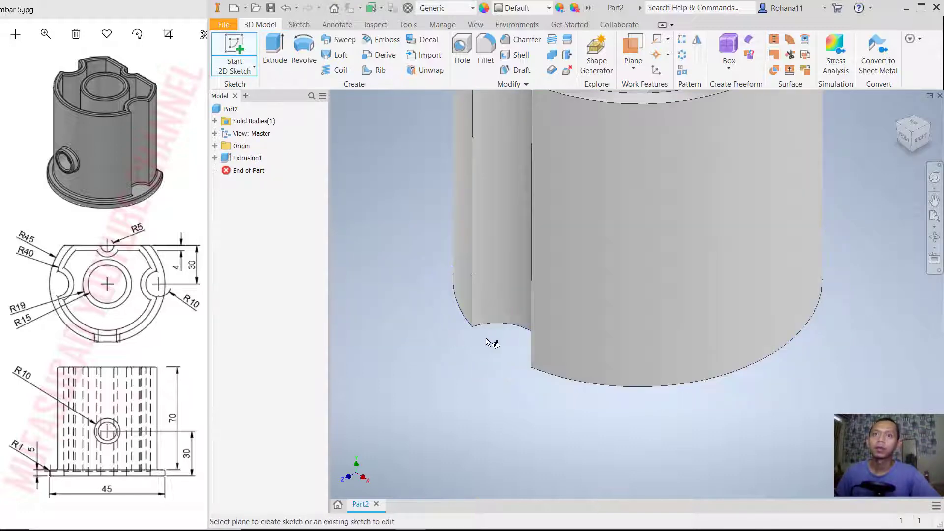
left_click(215, 158)
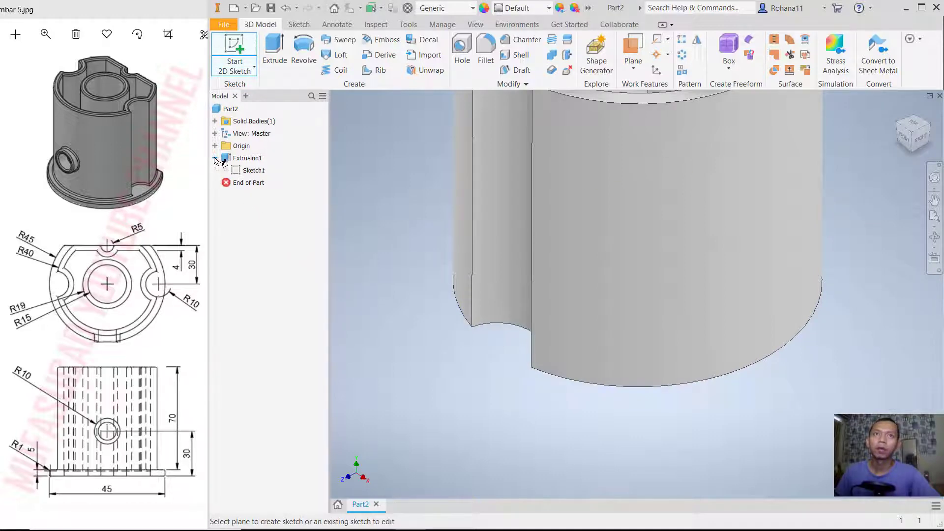
right_click(257, 171)
key("Escape")
key("Escape")
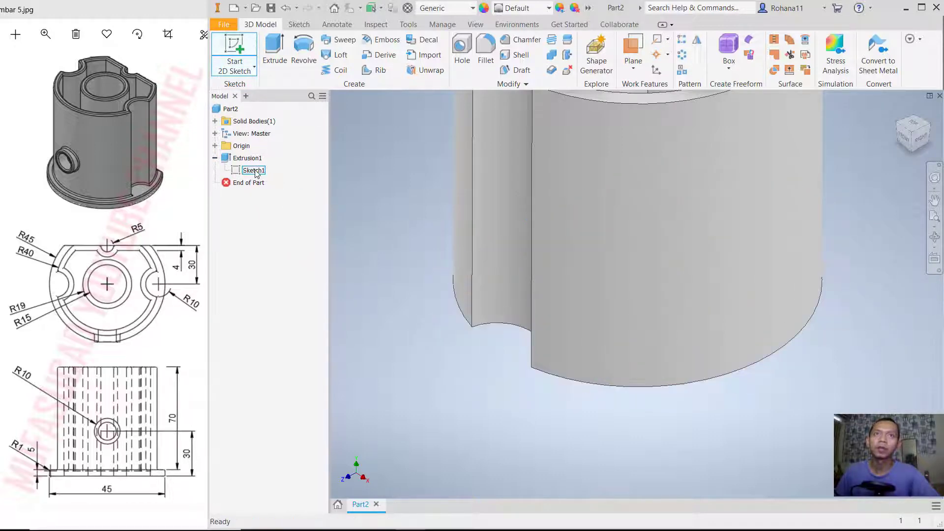
right_click(255, 171)
left_click(289, 308)
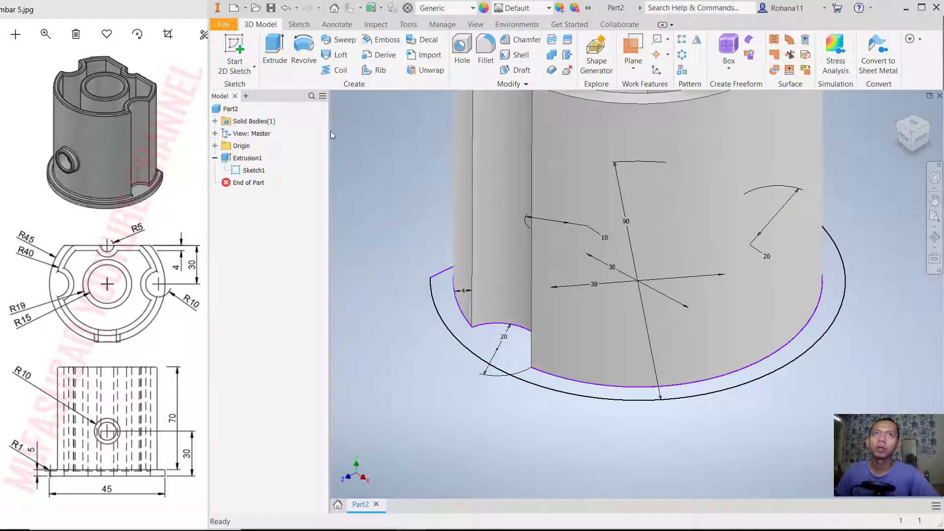
- Extrude the flange region between the wall and the 90 mm outline, including the side notches, by 5 mm as a Join
left_click(283, 51)
left_click(572, 393)
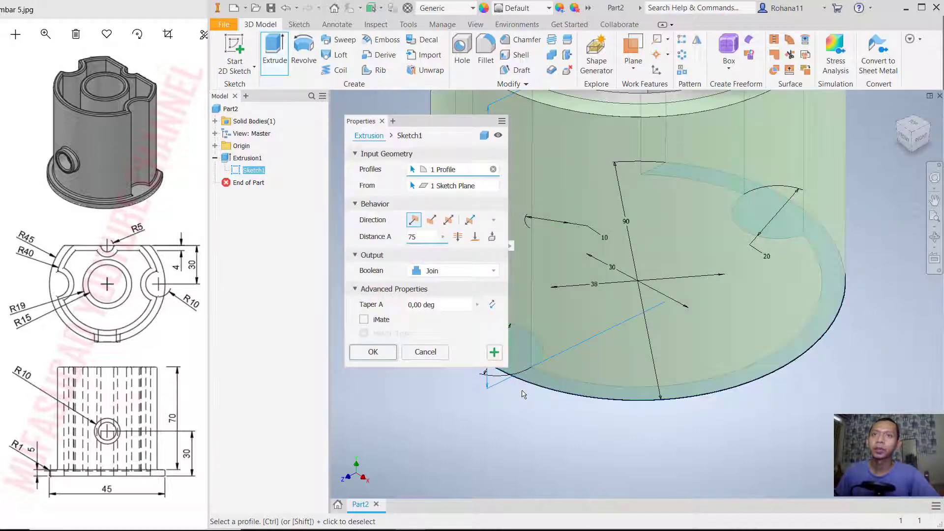
key("Return")
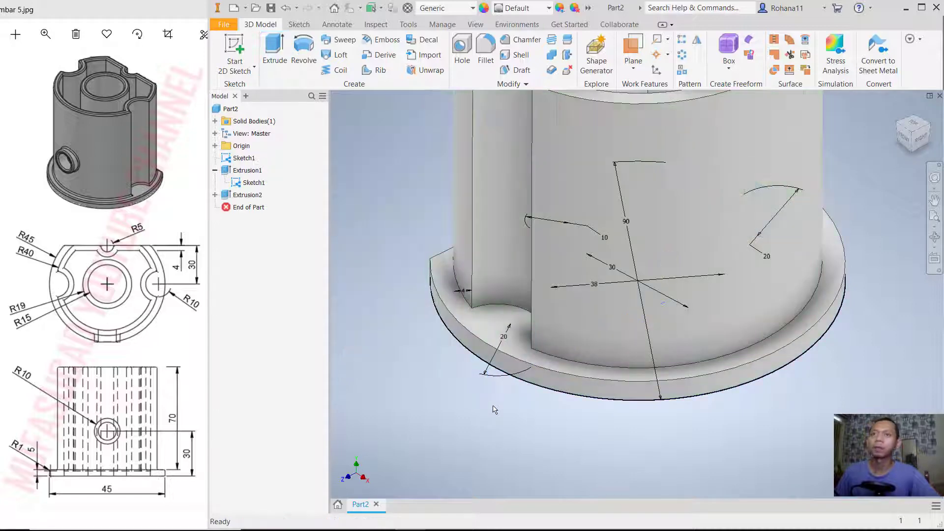
- Extrude the floor region between the inner wall outline and the 38 mm circle by 5 mm as a Join
middle_click_drag(626, 295, 608, 348)
middle_click_drag(825, 240, 826, 272, "shift")
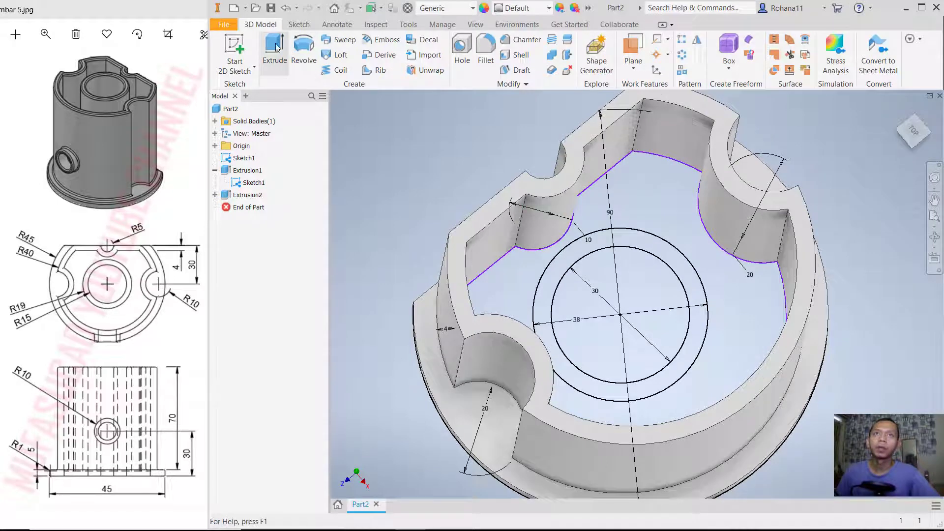
left_click(275, 49)
left_click(672, 207)
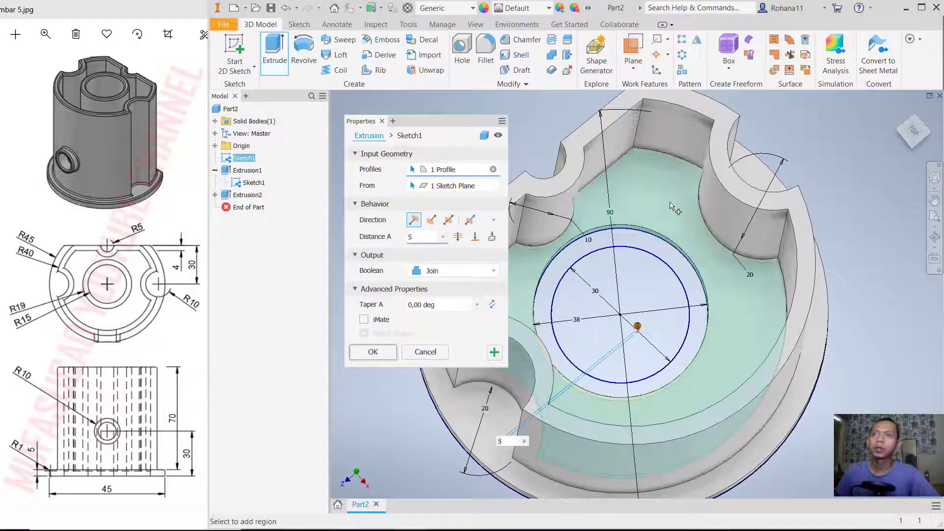
key("Return")
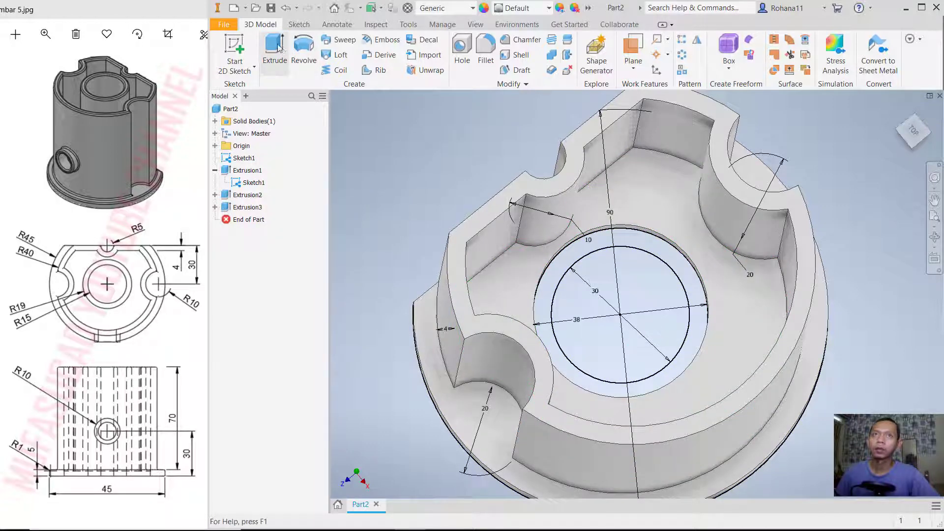
- Extrude the ring between the 38 mm and 30 mm circles upward by 75 mm as a Join to form the central boss
key("e")
left_click(669, 259)
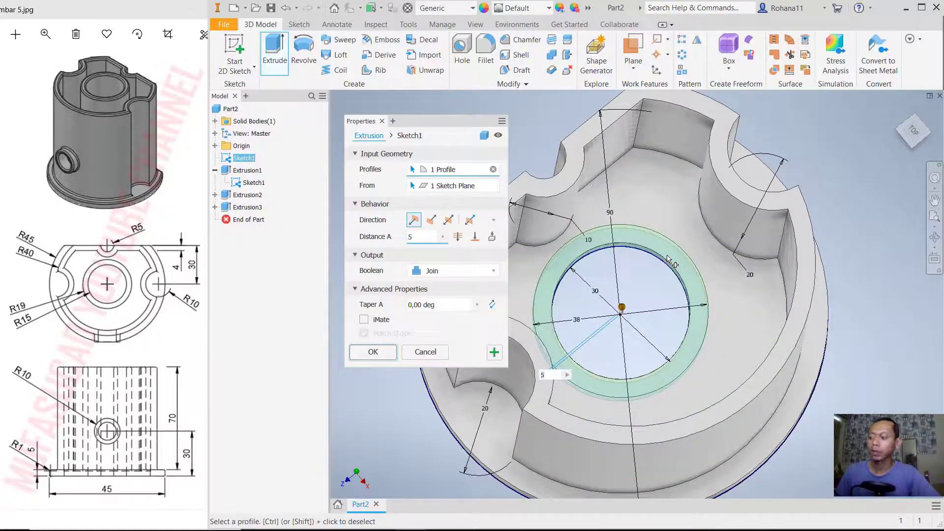
key("Return")
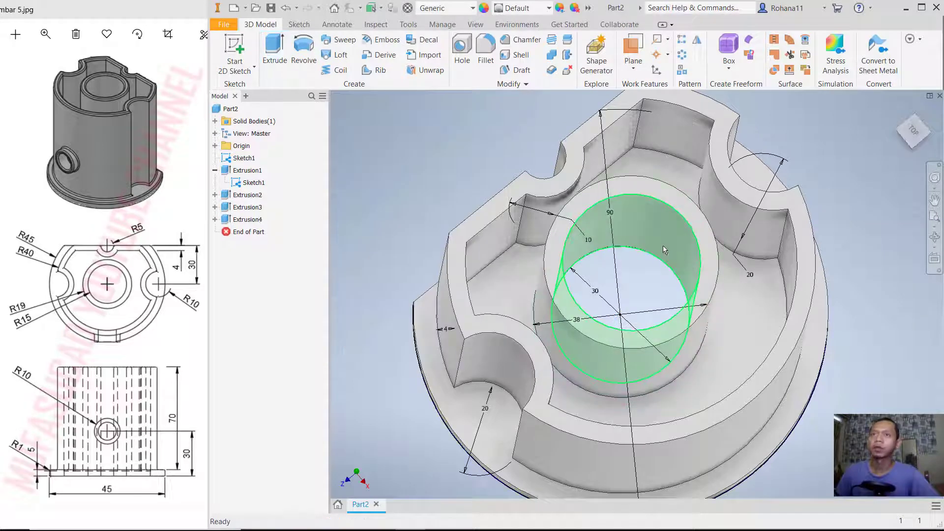
- Hide Sketch1 under the wall extrusion
middle_click_drag(669, 259, 702, 268, "shift")
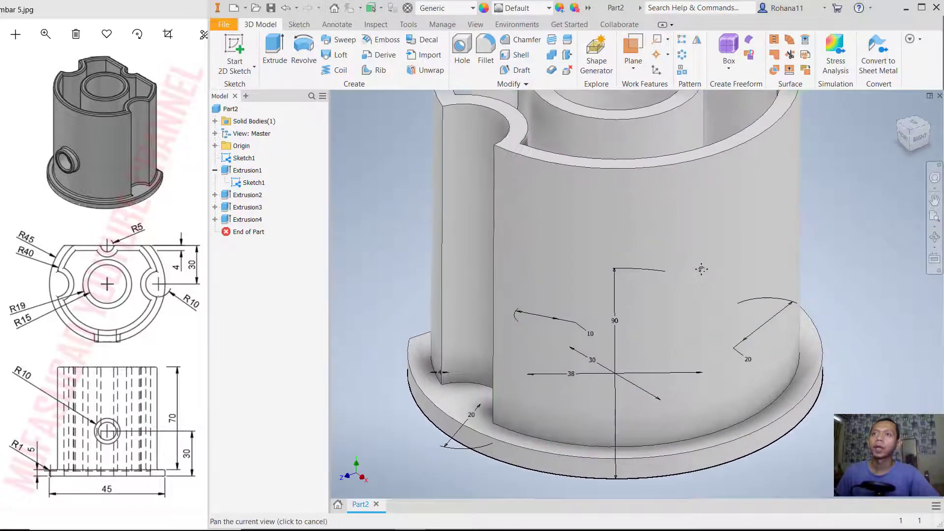
scroll(702, 269, "down", 3)
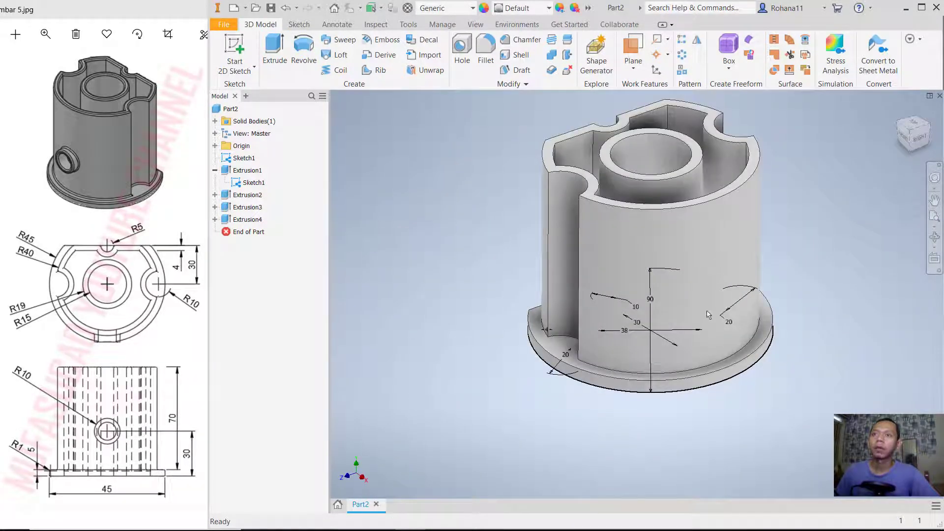
mouse_move(691, 330)
middle_mouse_down("shift")
mouse_move(693, 279)
mouse_move(689, 333)
middle_mouse_up("shift")
right_click(253, 182)
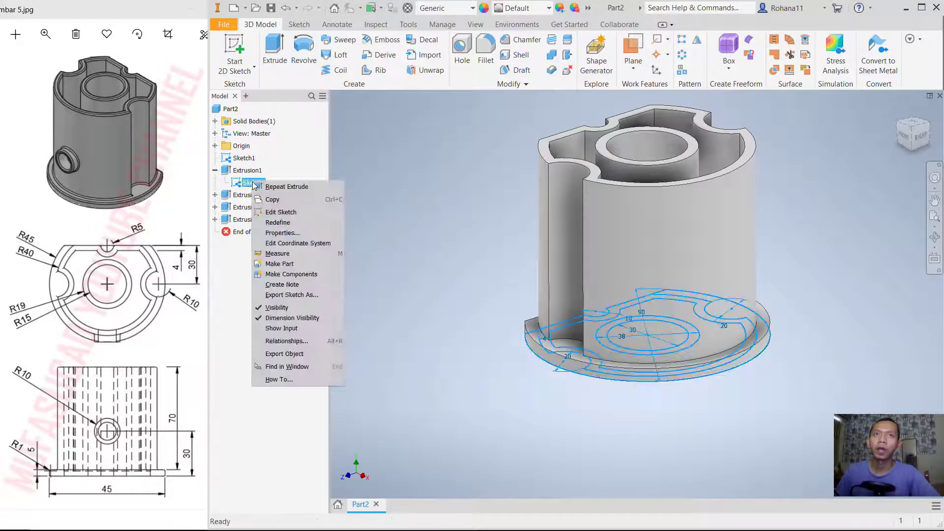
left_click(283, 308)
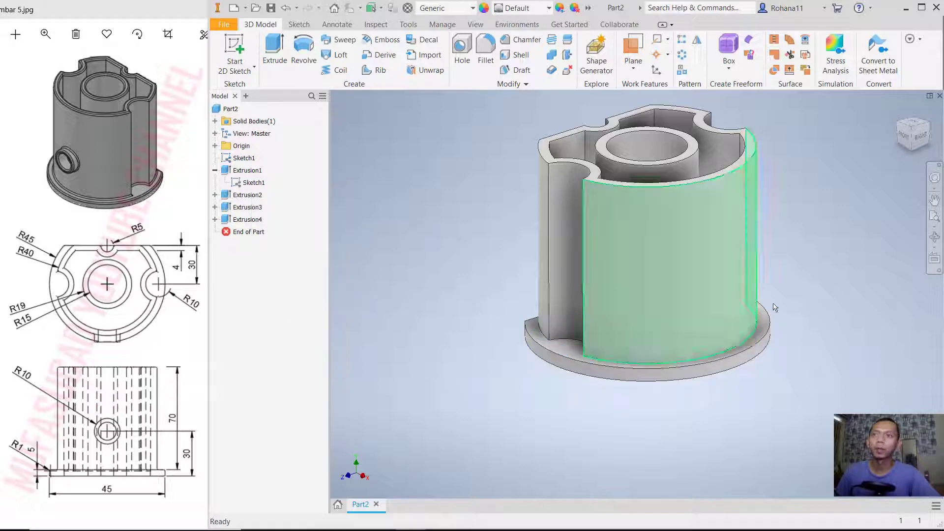
- Create a work plane through the midpoint of the flange's curved upper edge, tangent to the flange's outer face
mouse_move(800, 206)
middle_mouse_down()
mouse_move(754, 231)
mouse_move(714, 161)
middle_mouse_up()
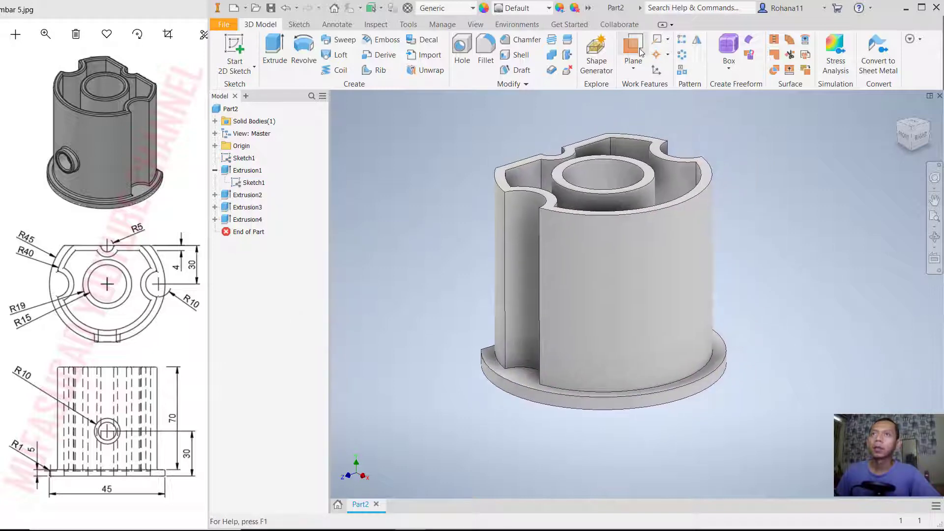
left_click(637, 51)
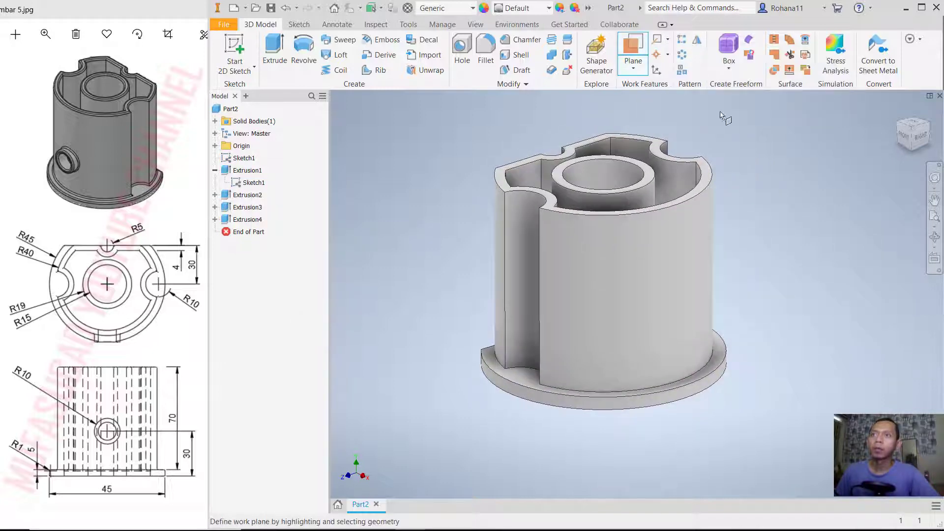
left_click(684, 388)
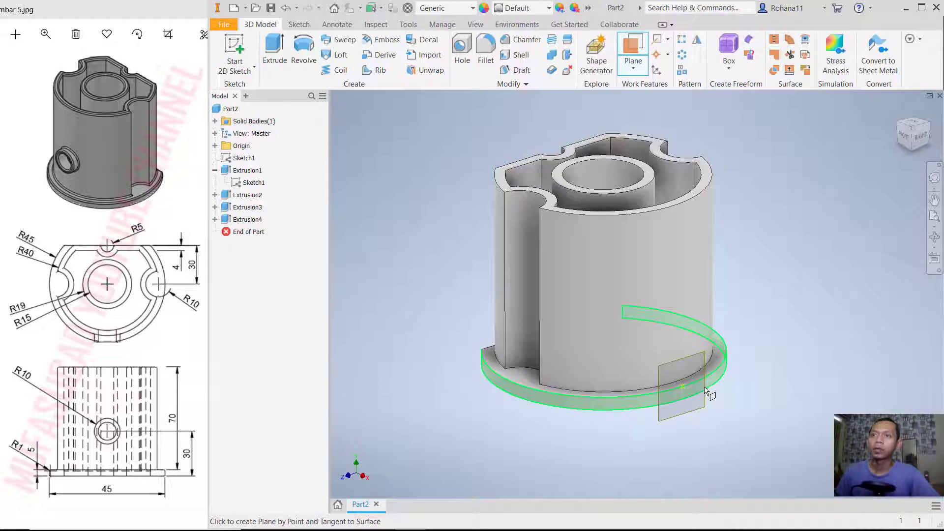
left_click(704, 389)
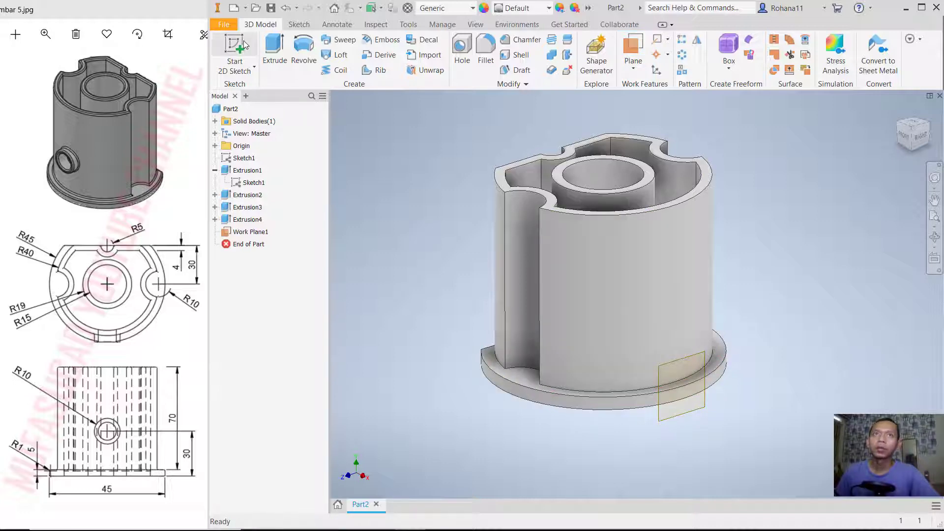
- Start a sketch on the tangent work plane and draw a 20 mm diameter circle centred on the vertical axis above the flange
left_click(707, 407)
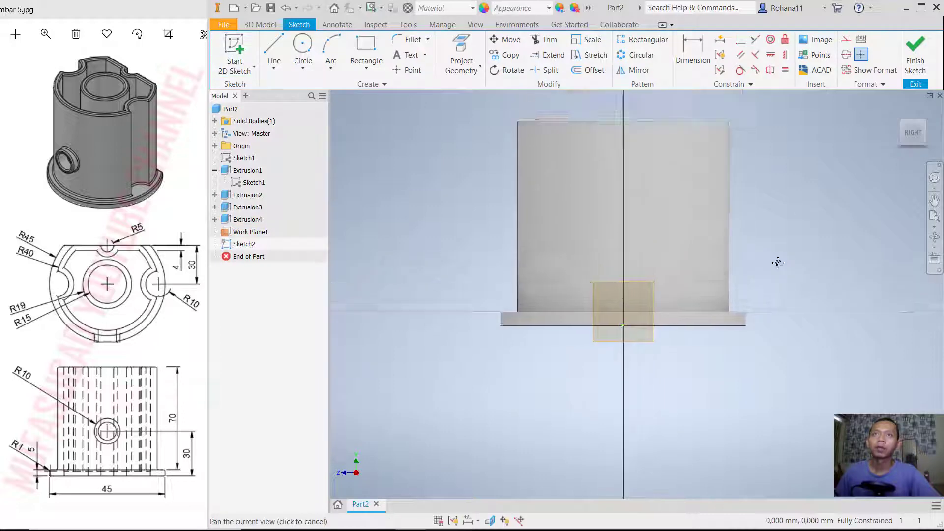
left_click_drag(777, 263, 739, 365)
left_click(302, 49)
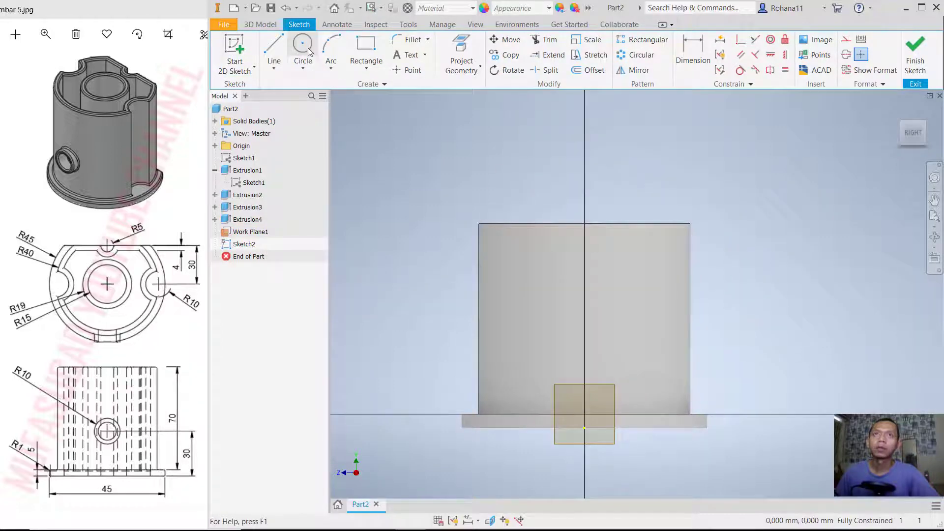
left_click(584, 313)
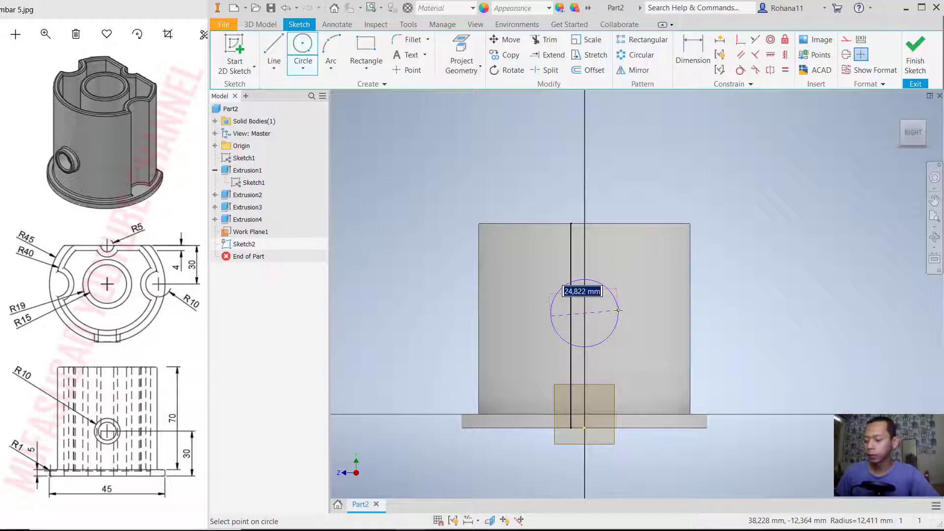
type("20")
key("Return")
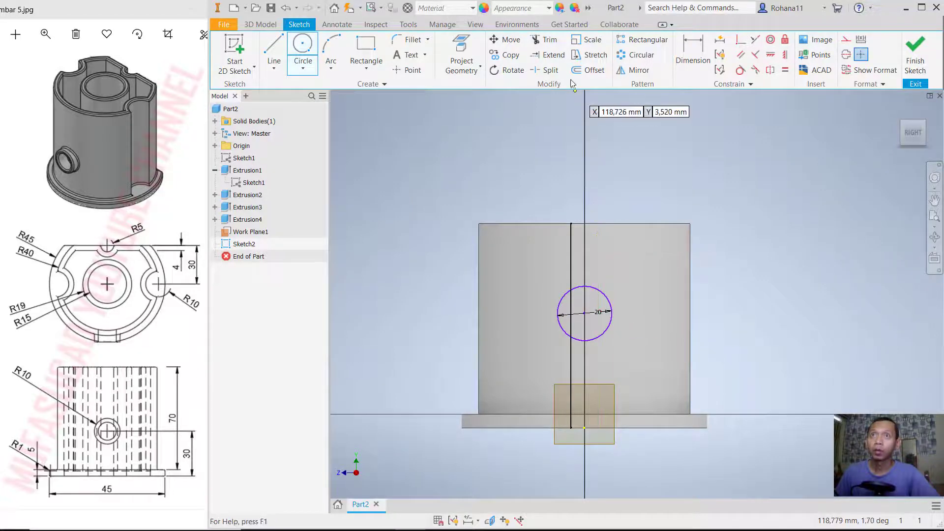
- Offset the 20 mm circle inward by 4 mm to form a concentric ring
left_click(588, 69)
left_click(611, 306)
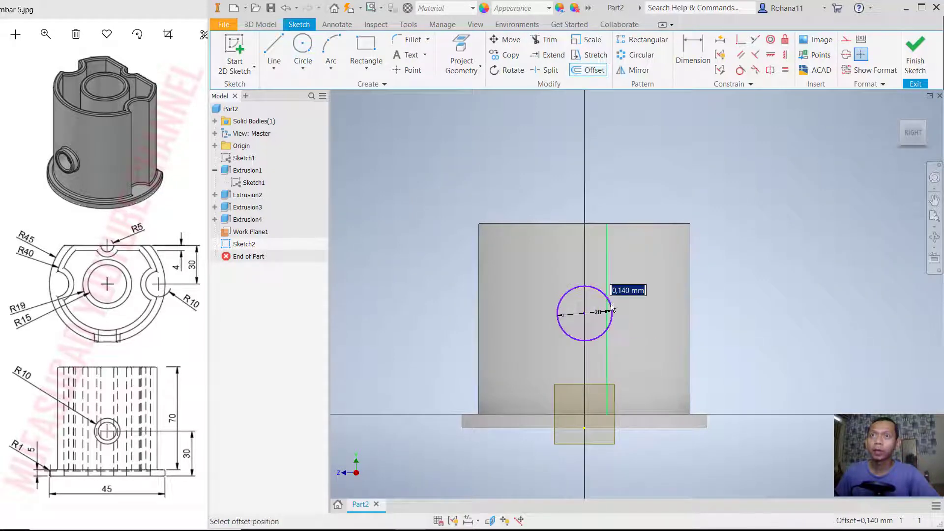
left_click(600, 312)
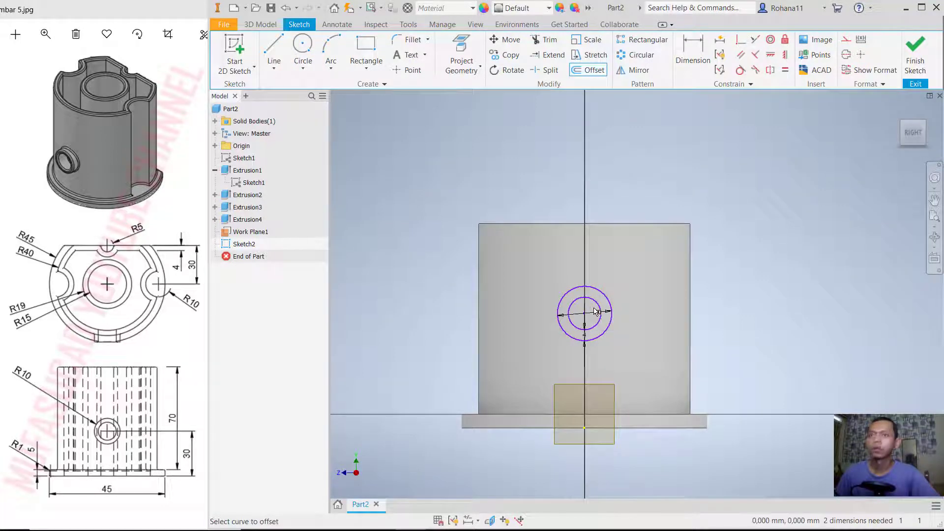
- Dimension the circles' centre 30 mm above the projected origin at the flange's underside and finish the sketch
left_click(690, 52)
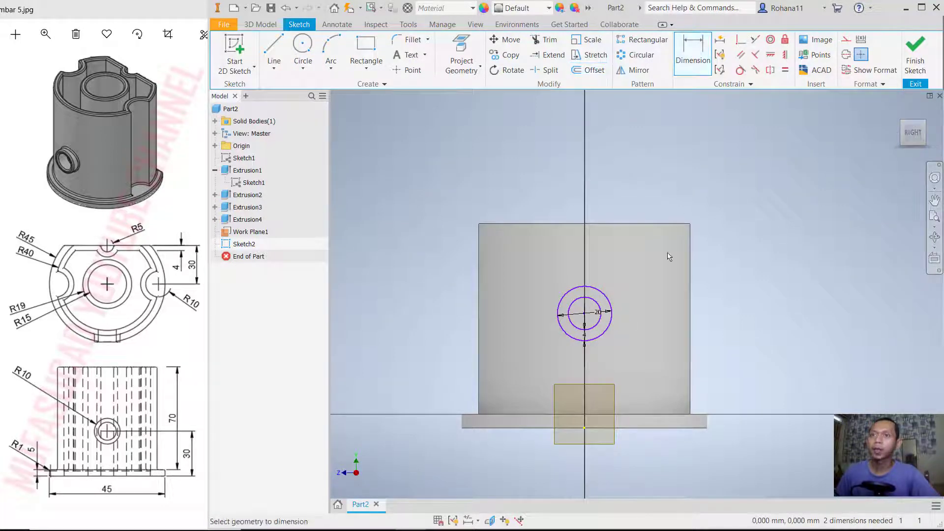
left_click(608, 327)
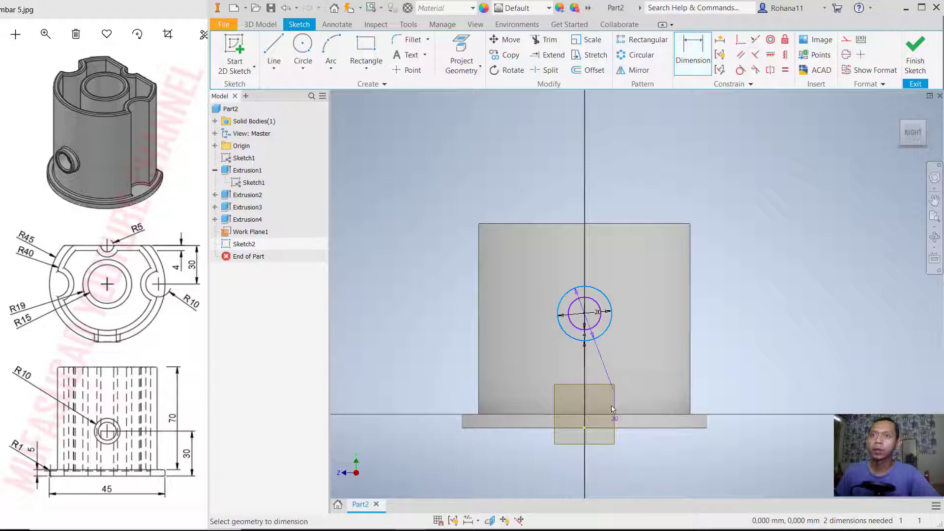
left_click(584, 432)
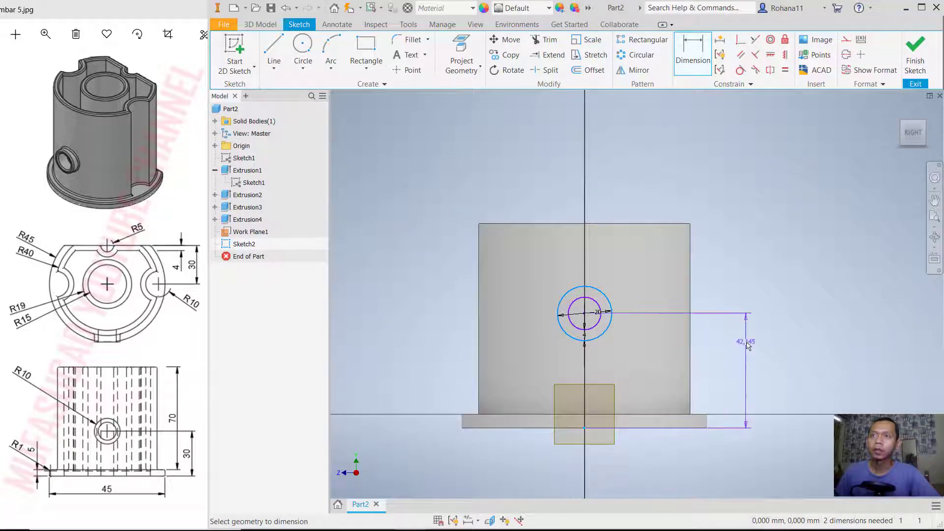
left_click(729, 372)
type("5")
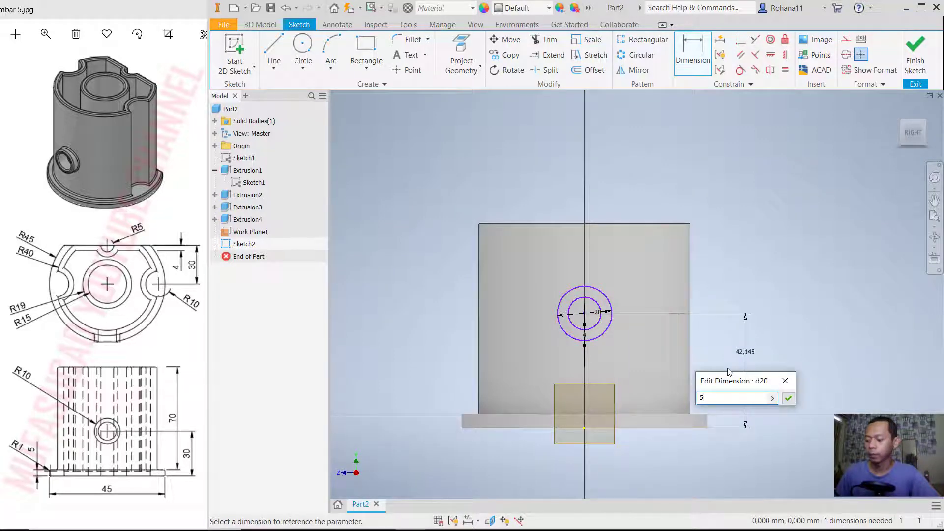
key("BackSpace")
key("Return")
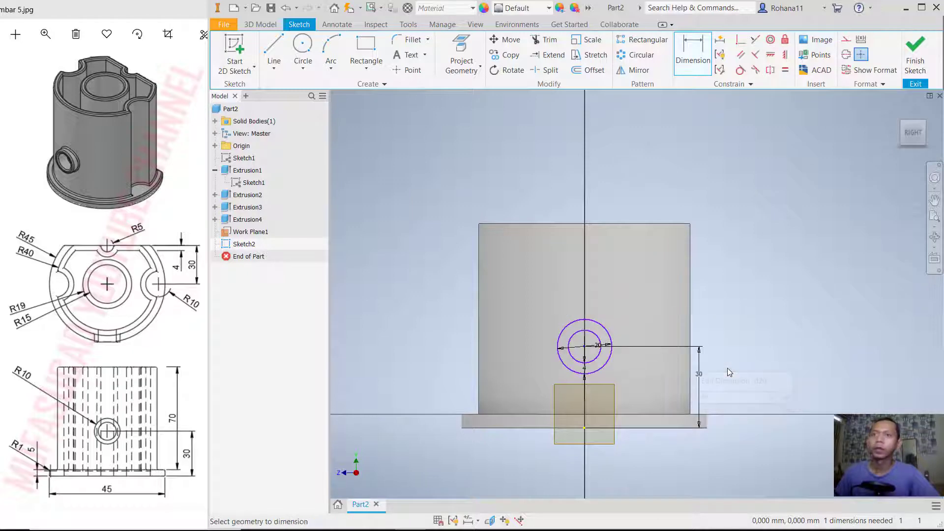
left_click(915, 51)
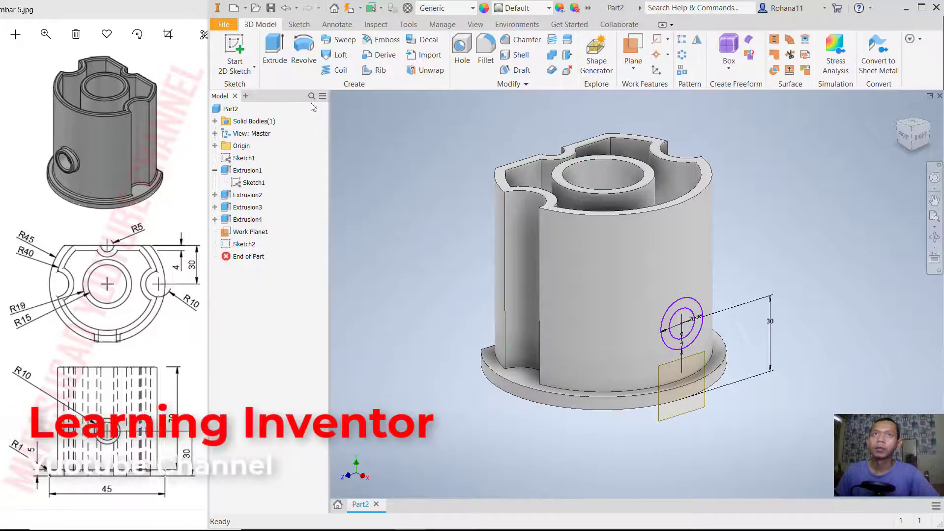
- Extrude the ring profile from the work plane back into the wall by 7.55 mm as a Join
left_click(275, 50)
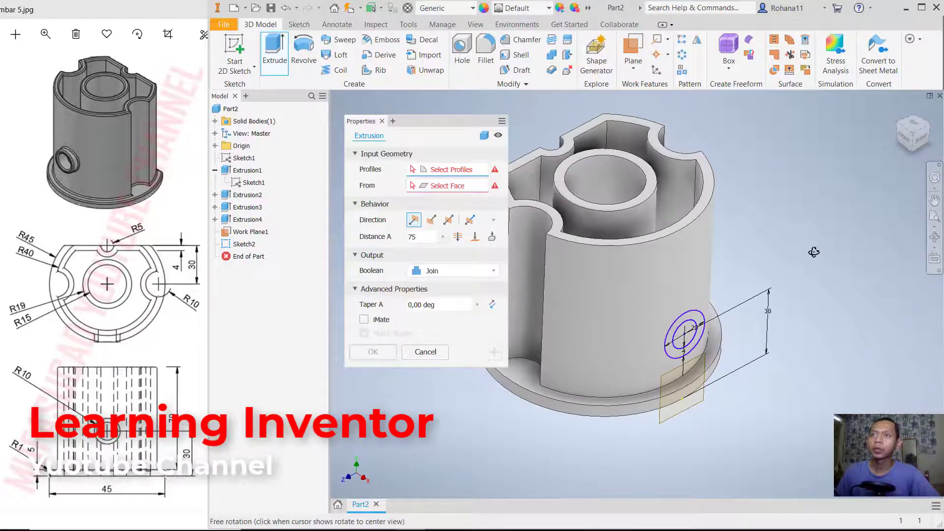
left_click(697, 325)
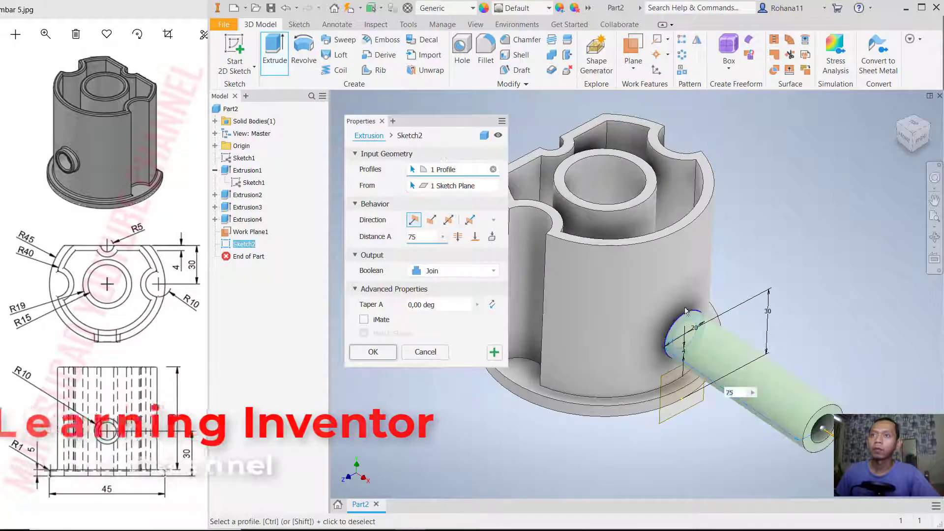
left_click_drag(827, 431, 687, 344)
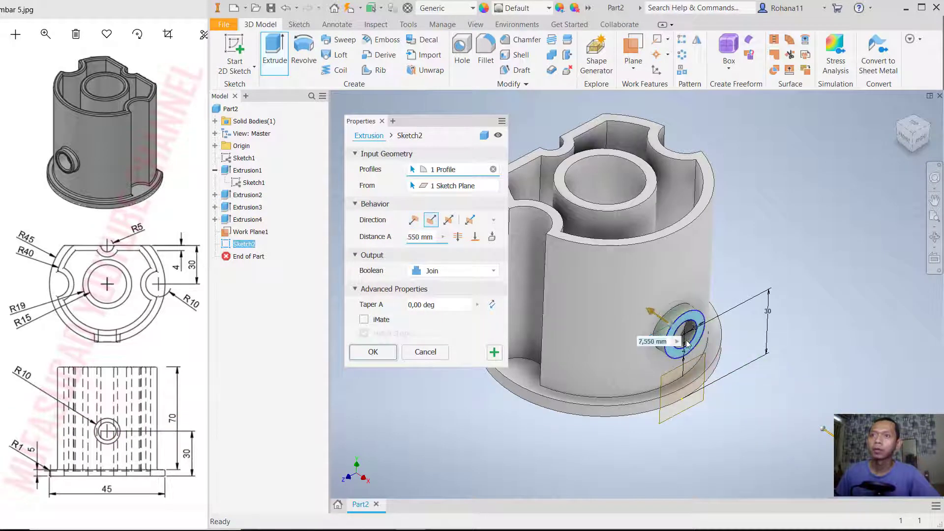
middle_click_drag(800, 326, 811, 326, "shift")
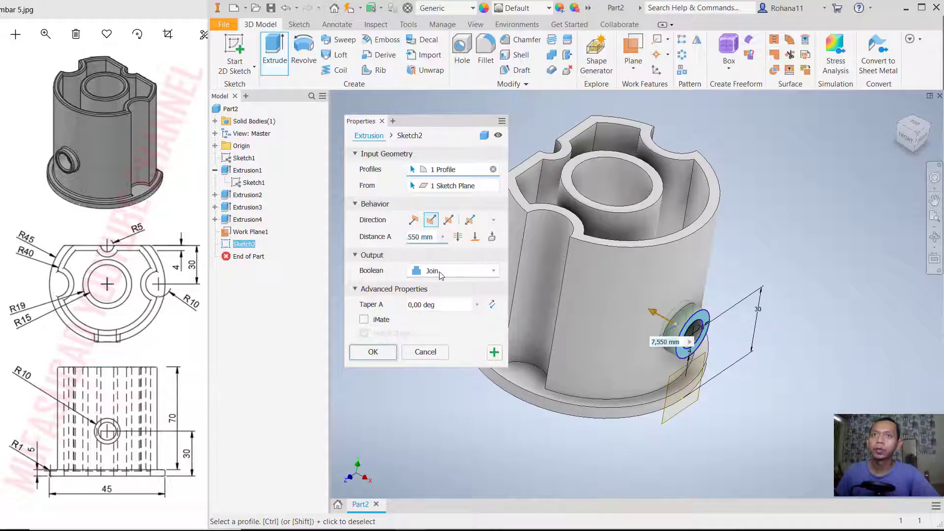
left_click(391, 353)
- Make Sketch2 under the ring extrusion visible again for reuse
middle_click_drag(744, 285, 731, 241, "shift")
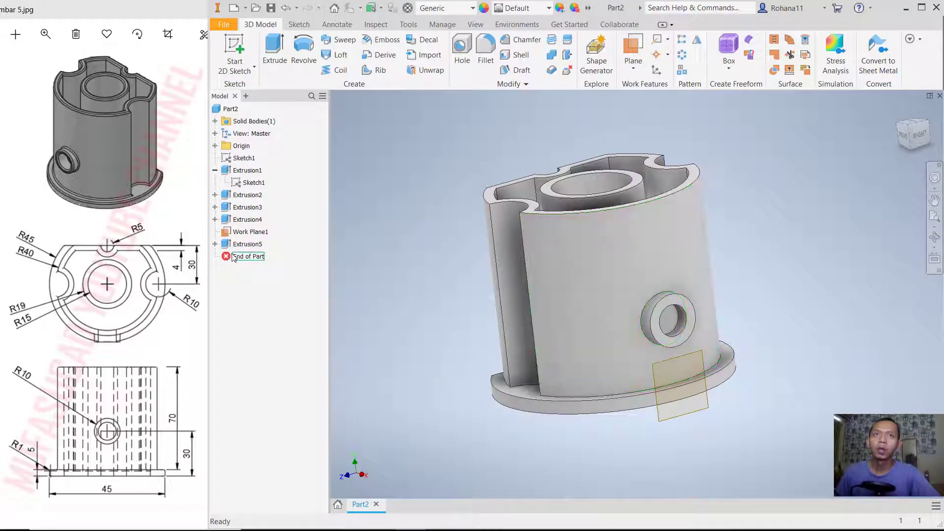
left_click(214, 244)
left_click(252, 256)
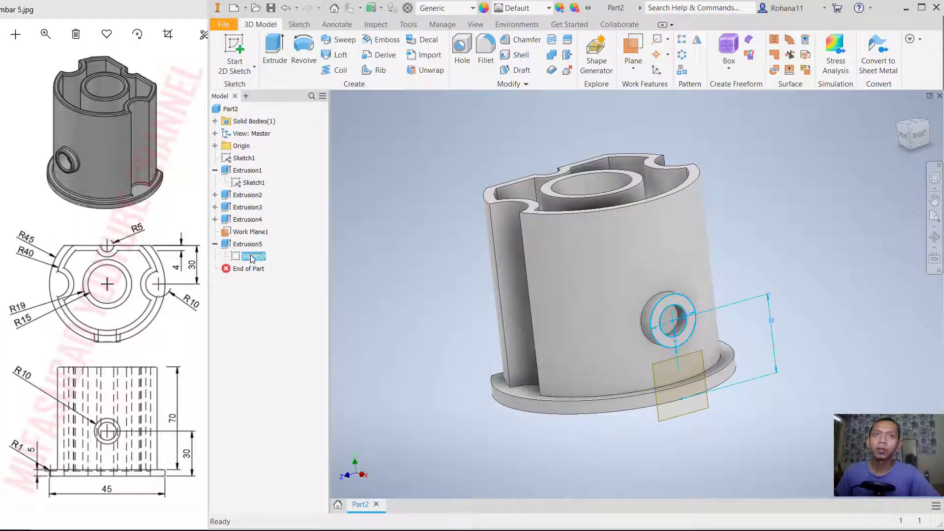
right_click(252, 257)
left_click(277, 390)
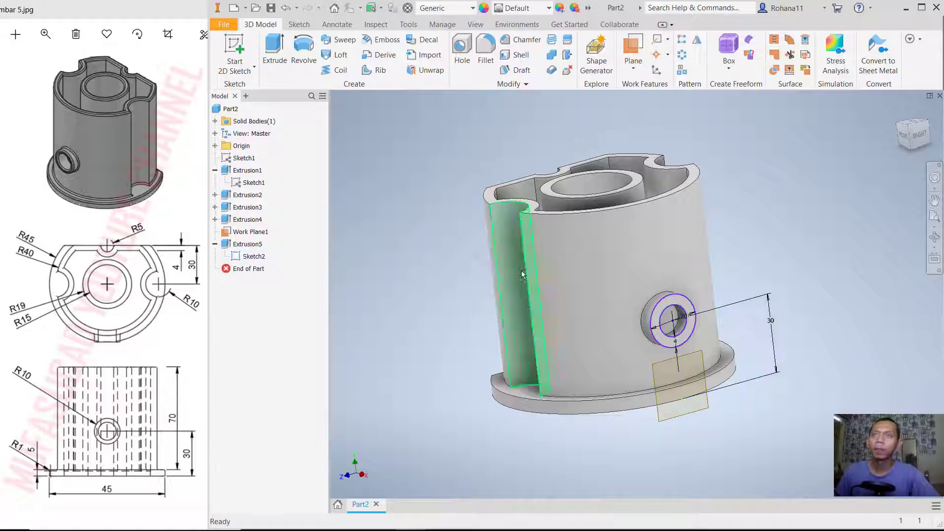
- Extrude the inner circle of Sketch2 inward through the wall by 19.4375 mm as a Cut
left_click(274, 49)
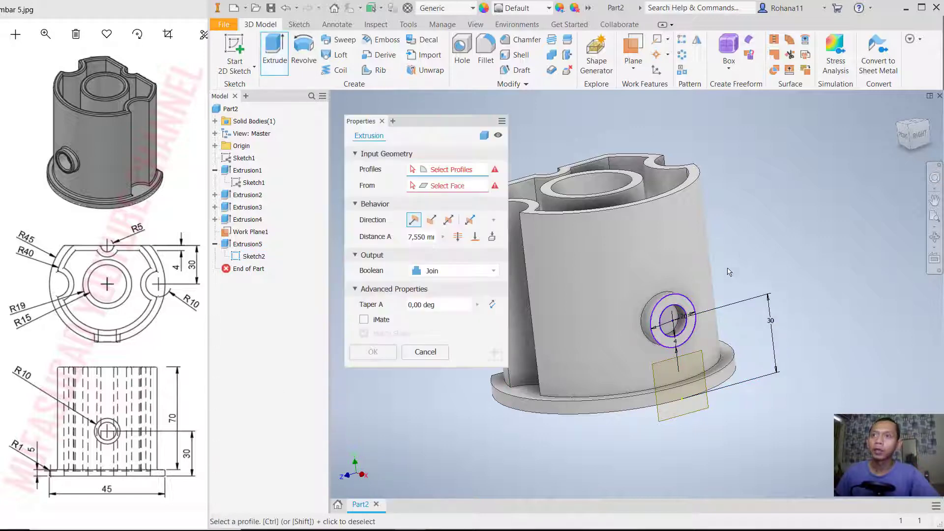
left_click(681, 328)
middle_click_drag(681, 328, 768, 371, "shift")
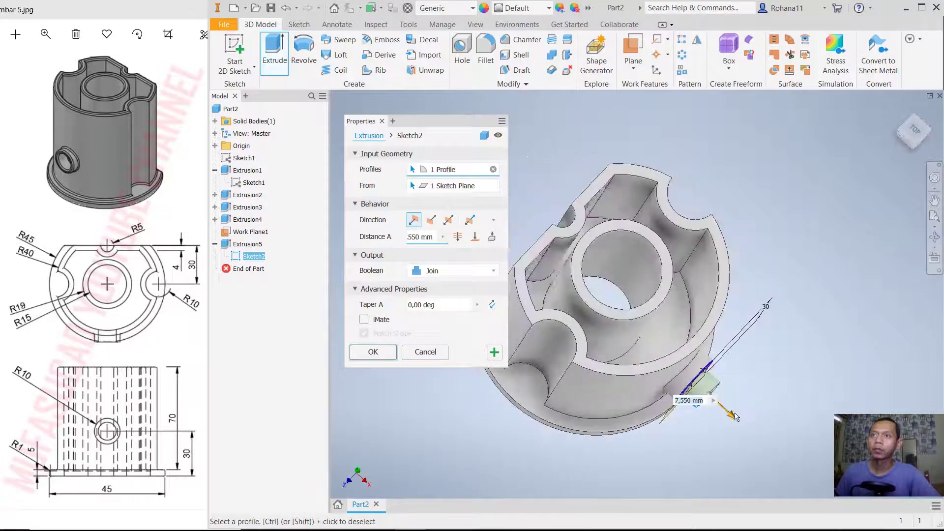
left_click_drag(733, 418, 672, 374)
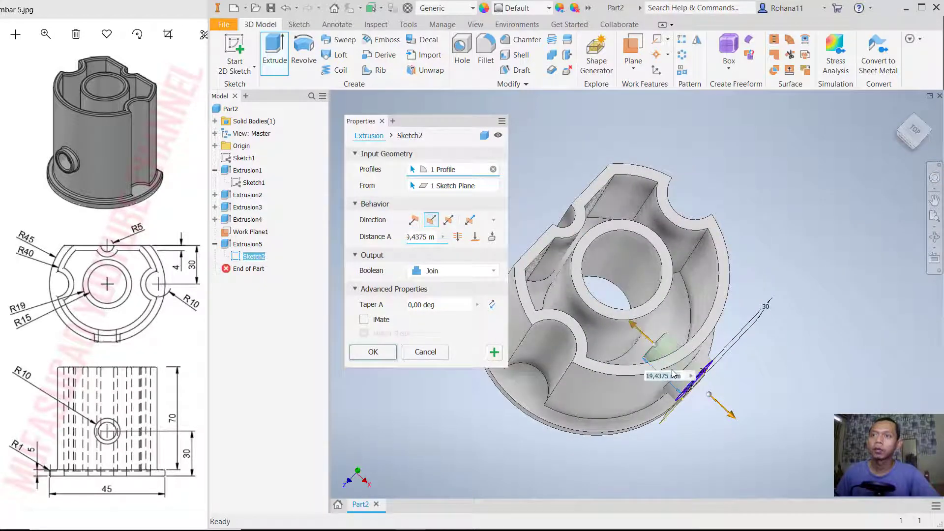
left_click(437, 275)
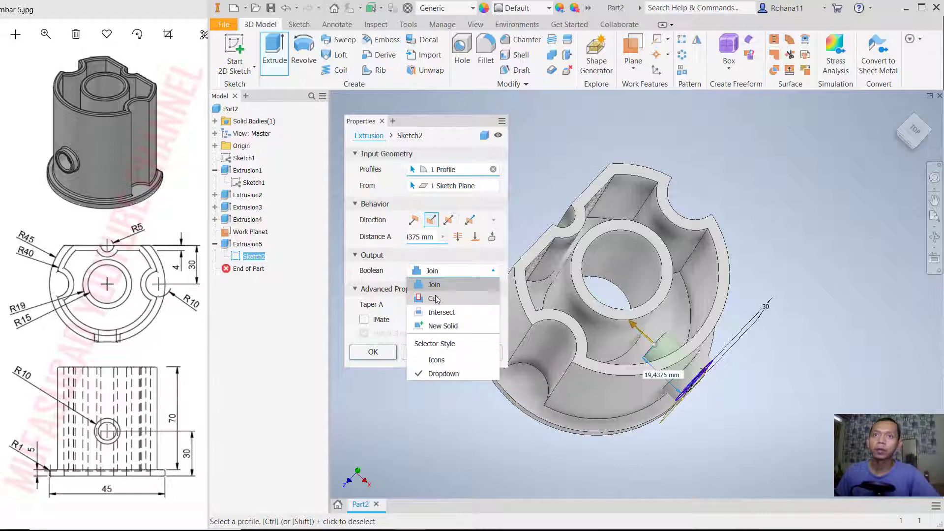
left_click(435, 298)
left_click(373, 352)
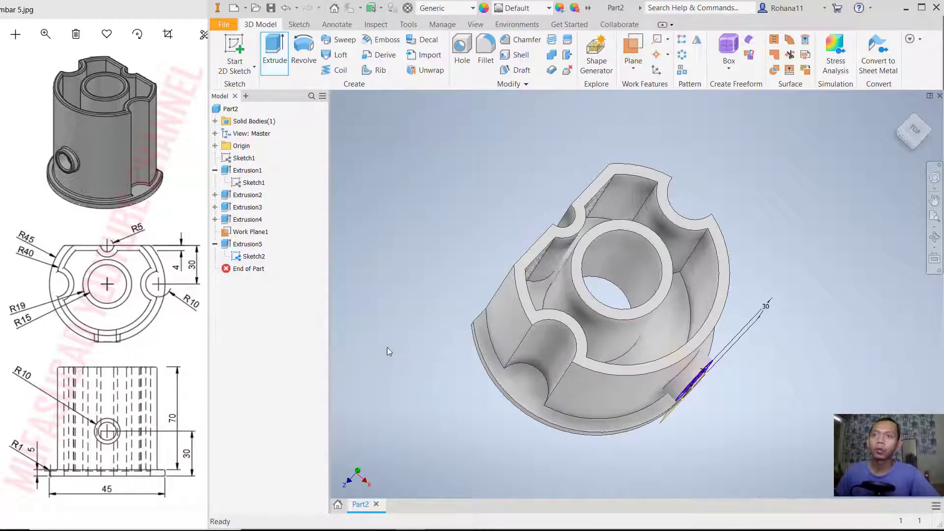
middle_click_drag(388, 352, 738, 239, "shift")
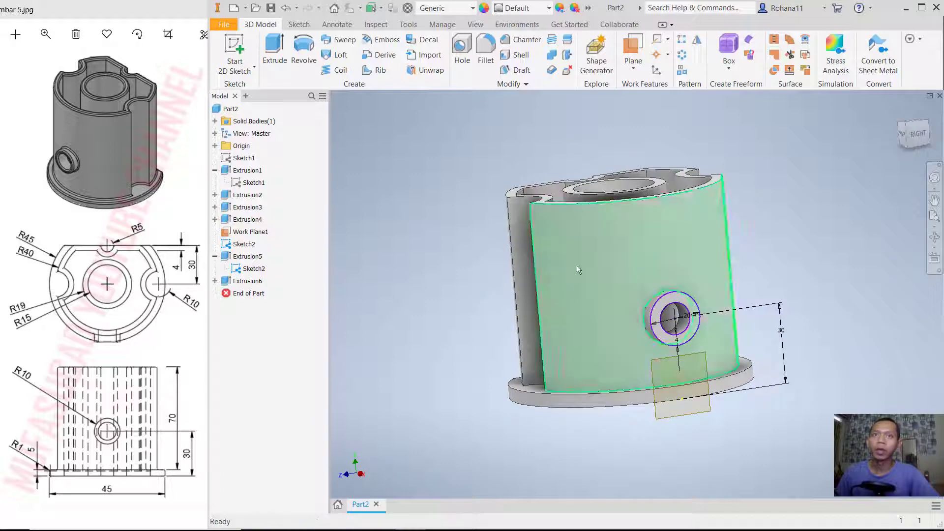
- Hide Sketch2 under the ring extrusion
left_click(253, 269)
right_click(254, 272)
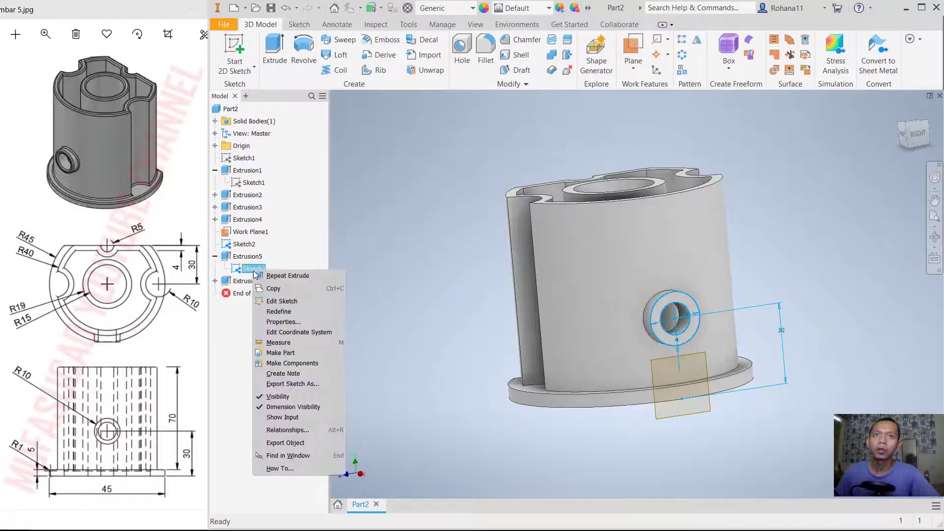
left_click(281, 400)
- Set up a 1 mm fillet in Loop mode on the central boss's top edges and the wall's inner and outer rim loops
mouse_move(785, 205)
middle_mouse_down("shift")
mouse_move(821, 234)
mouse_move(803, 219)
middle_mouse_up("shift")
left_click(487, 47)
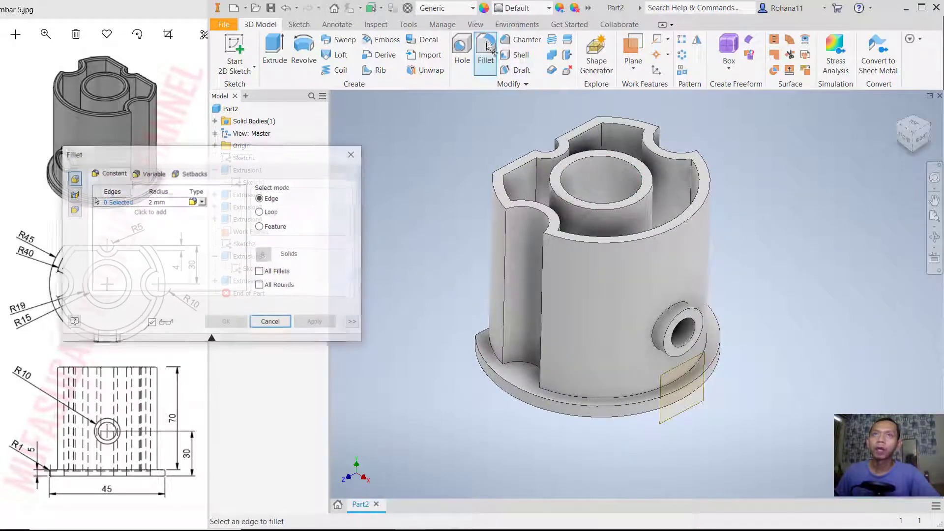
left_click(272, 213)
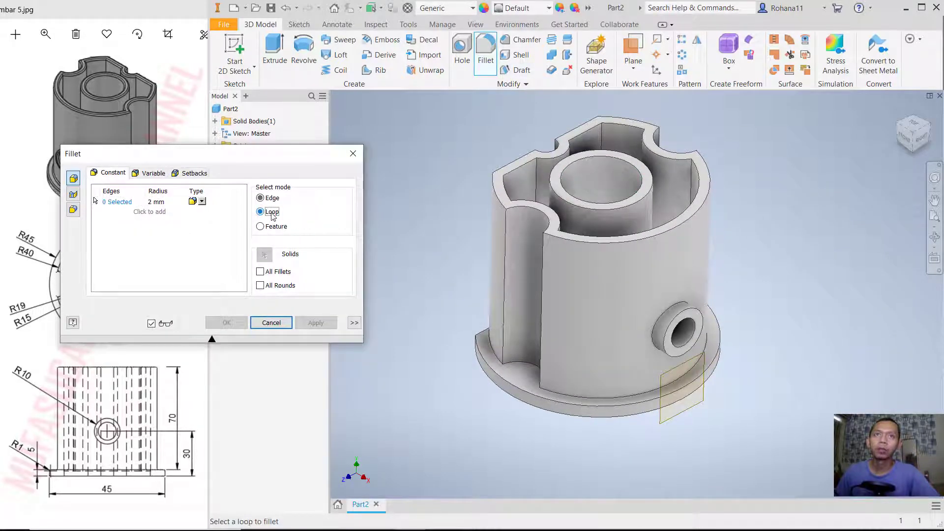
left_click(154, 202)
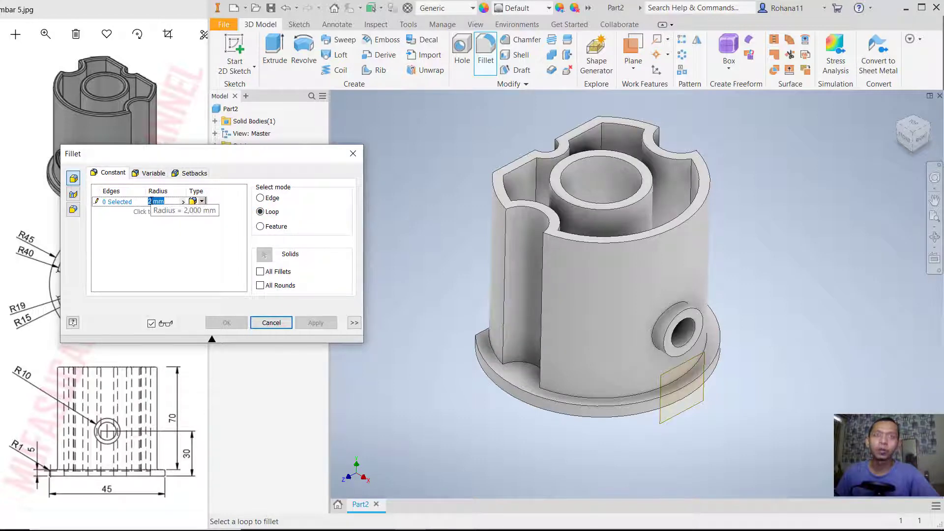
type("1")
key("Tab")
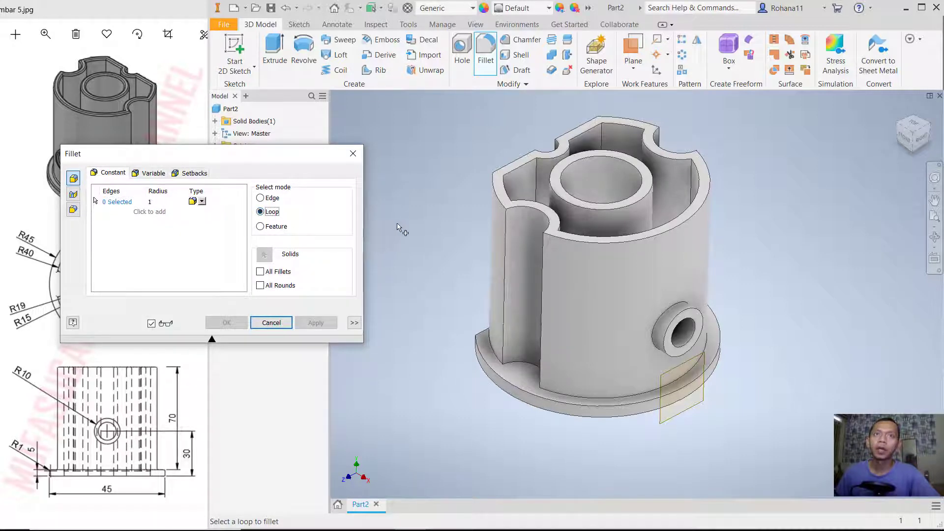
left_click(624, 205)
left_click(635, 195)
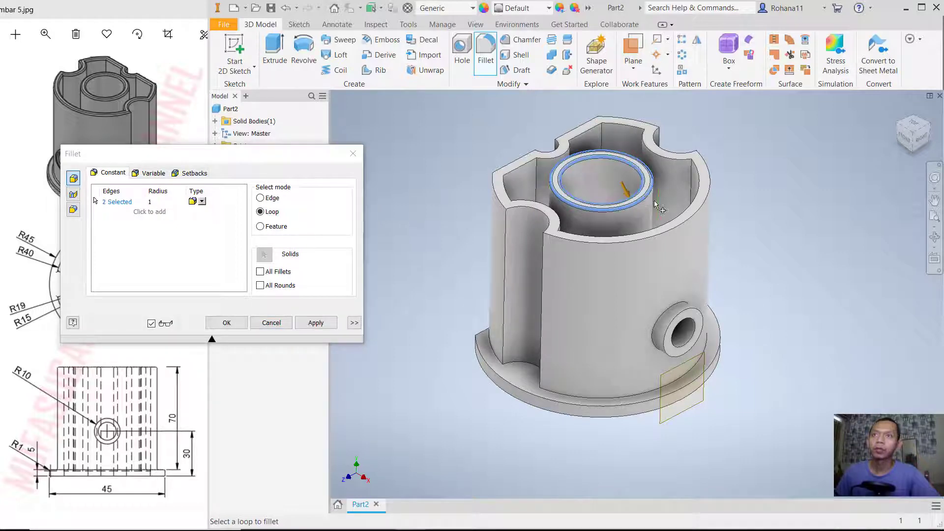
left_click(672, 226)
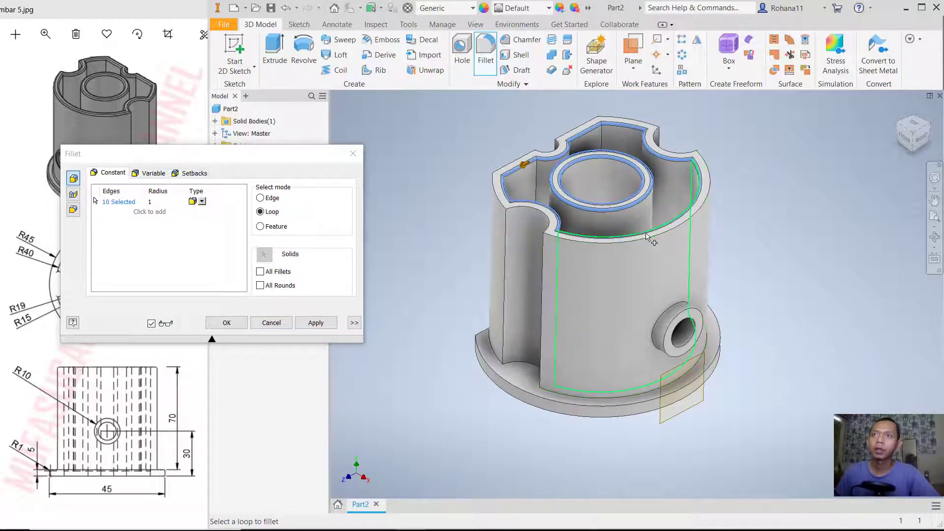
left_click(550, 232)
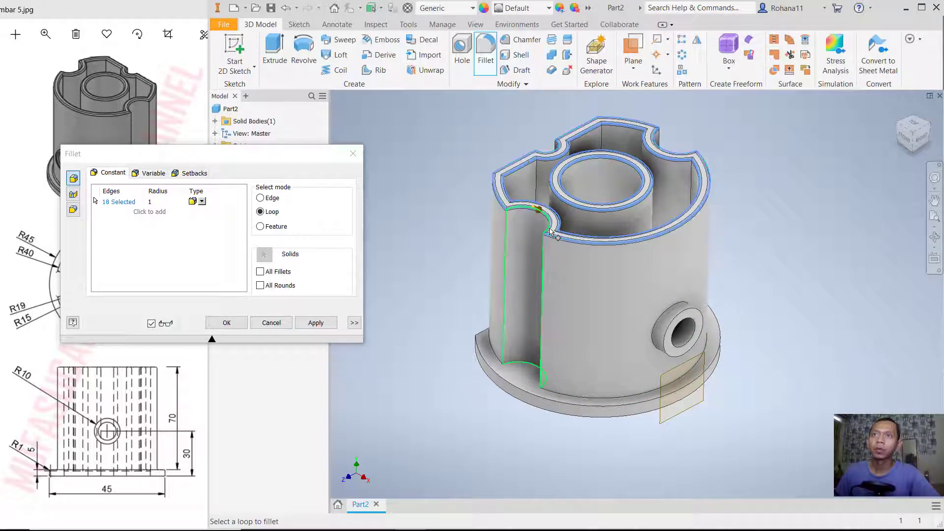
- Add the side boss's base, outer and bore edges and the flange's top-face loop to the fillet, and apply it
left_click(676, 309)
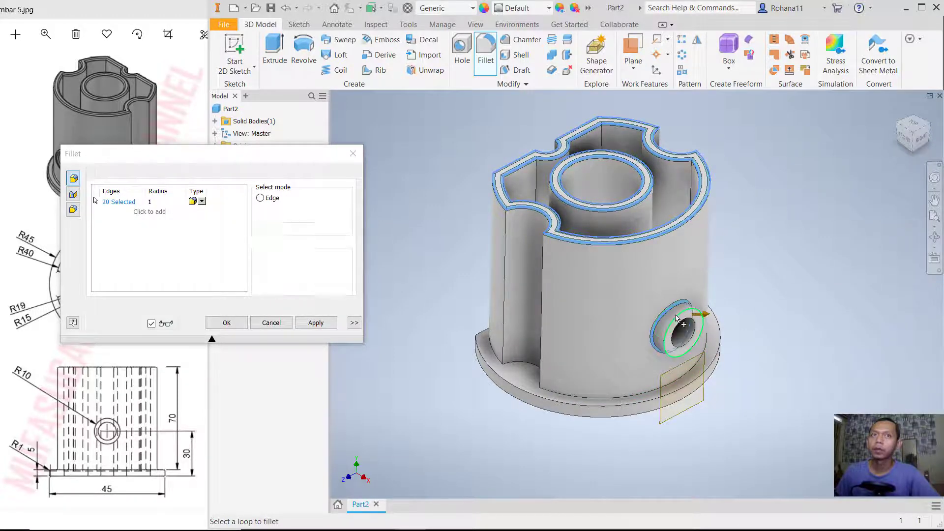
left_click(689, 341)
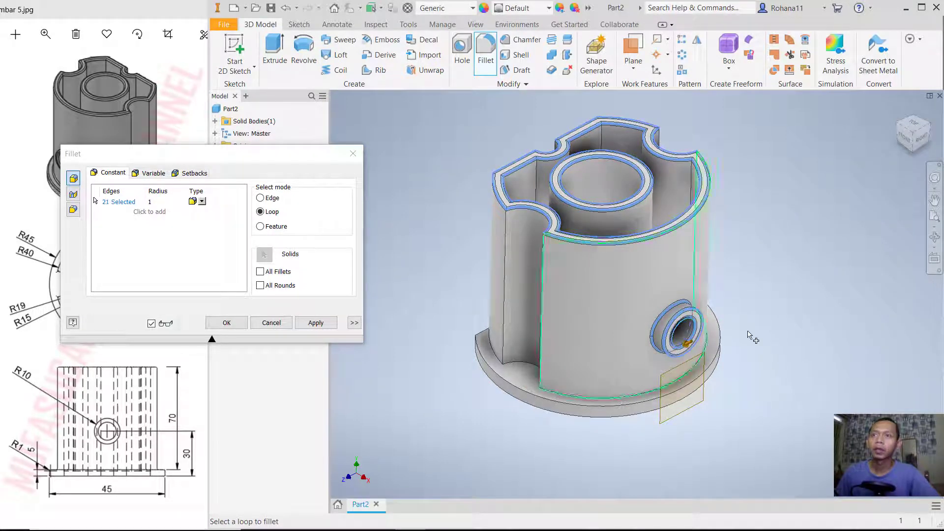
left_click(537, 389)
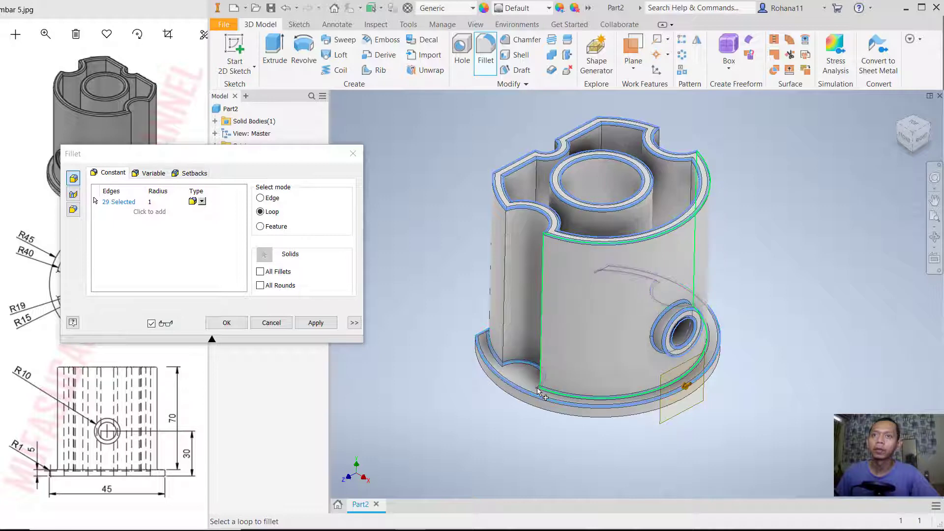
left_click(316, 323)
left_click(277, 325)
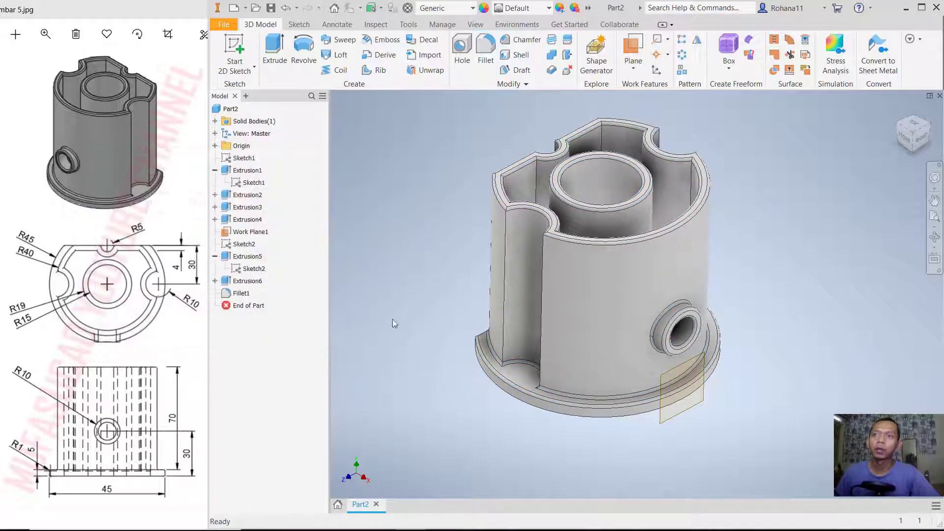
- Hide Work Plane1 and view the finished housing with the side boss facing forward
mouse_move(778, 288)
middle_mouse_down("shift")
mouse_move(773, 272)
mouse_move(768, 291)
middle_mouse_up("shift")
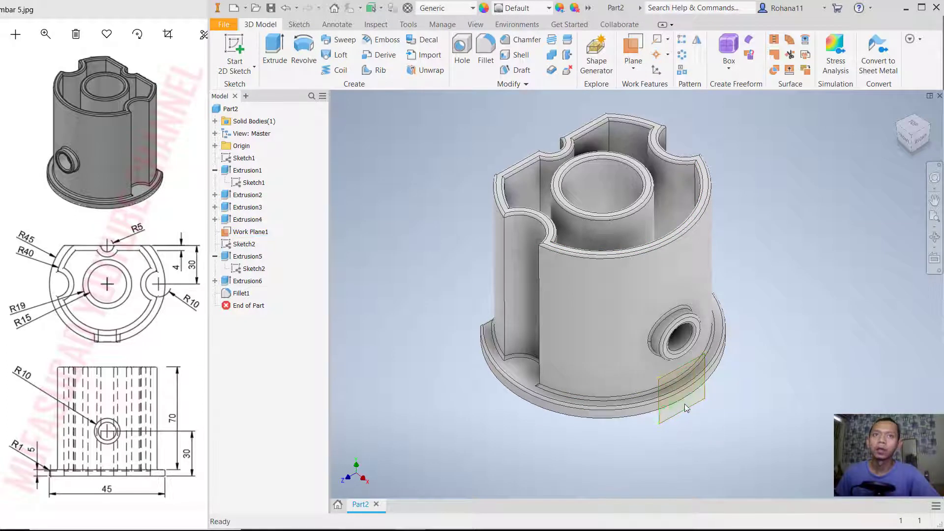
right_click(248, 232)
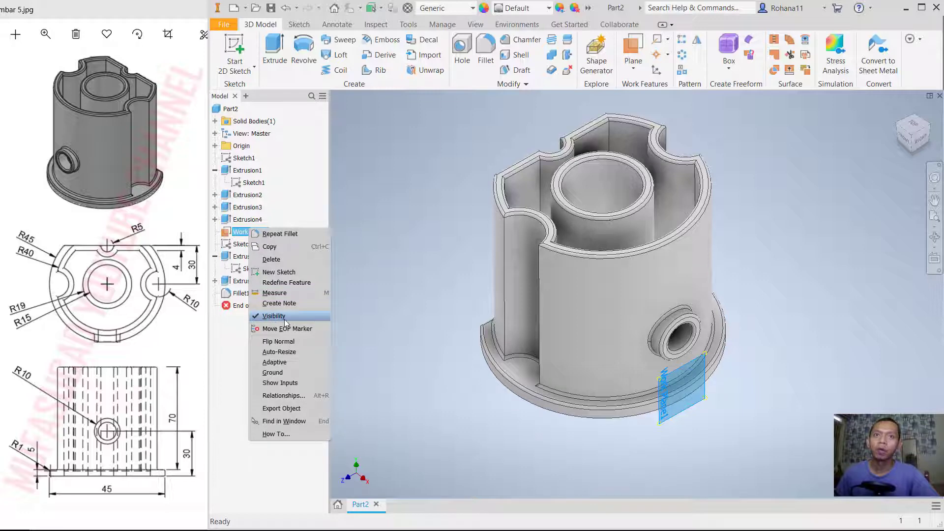
left_click(285, 319)
middle_click_drag(753, 269, 712, 337, "shift")
middle_click_drag(856, 295, 757, 339)
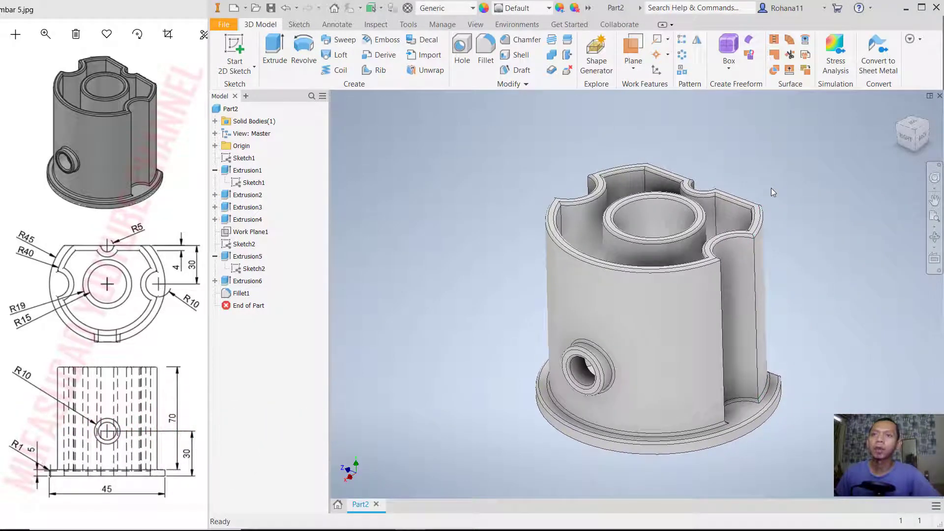